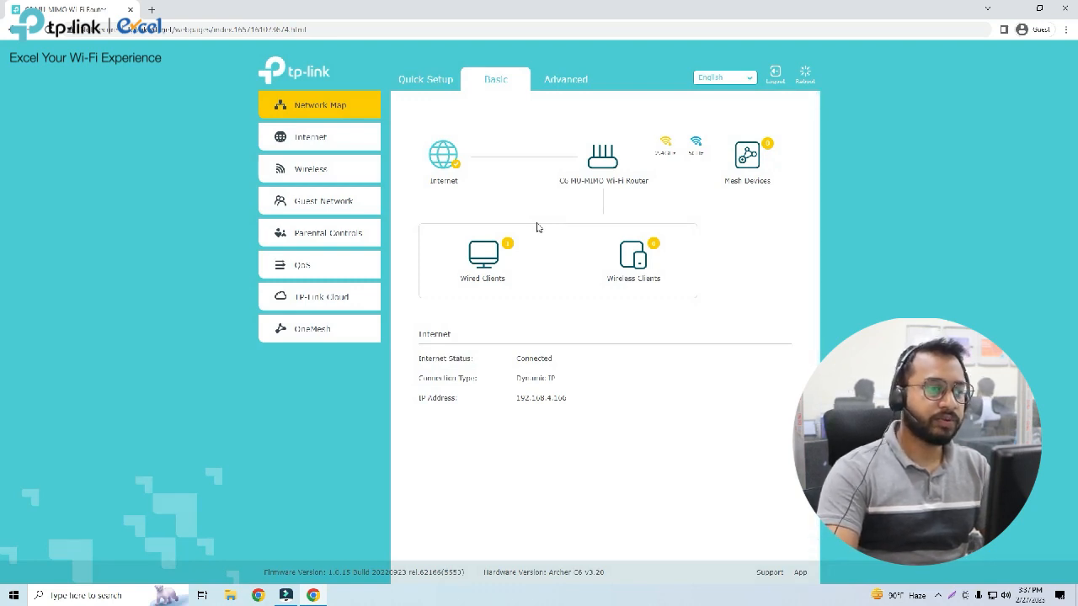
Start a new parental controls profile and name it Children.
left_click(351, 238)
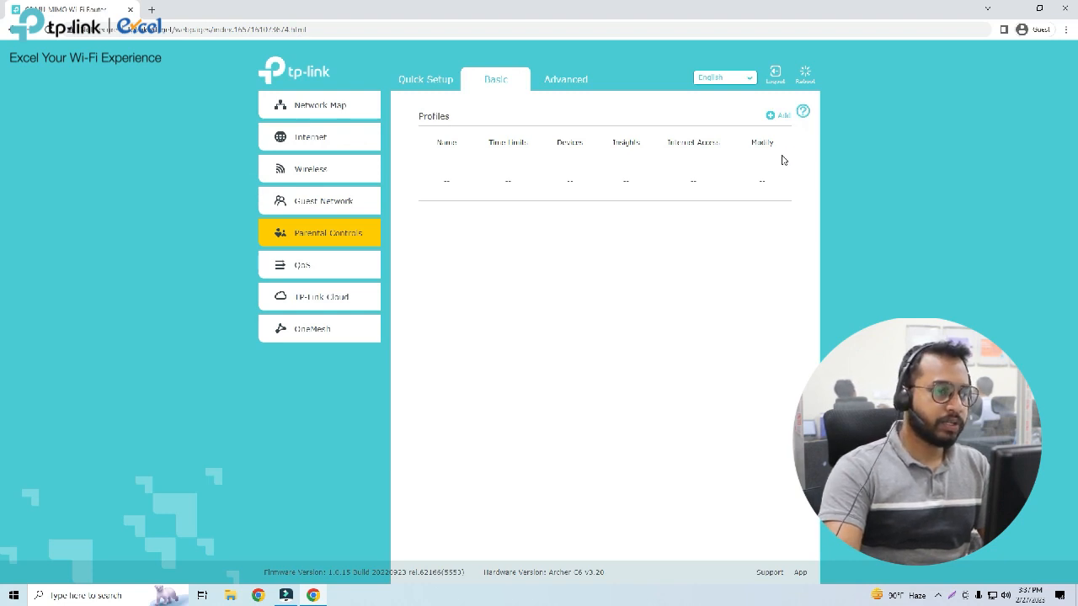
left_click(772, 117)
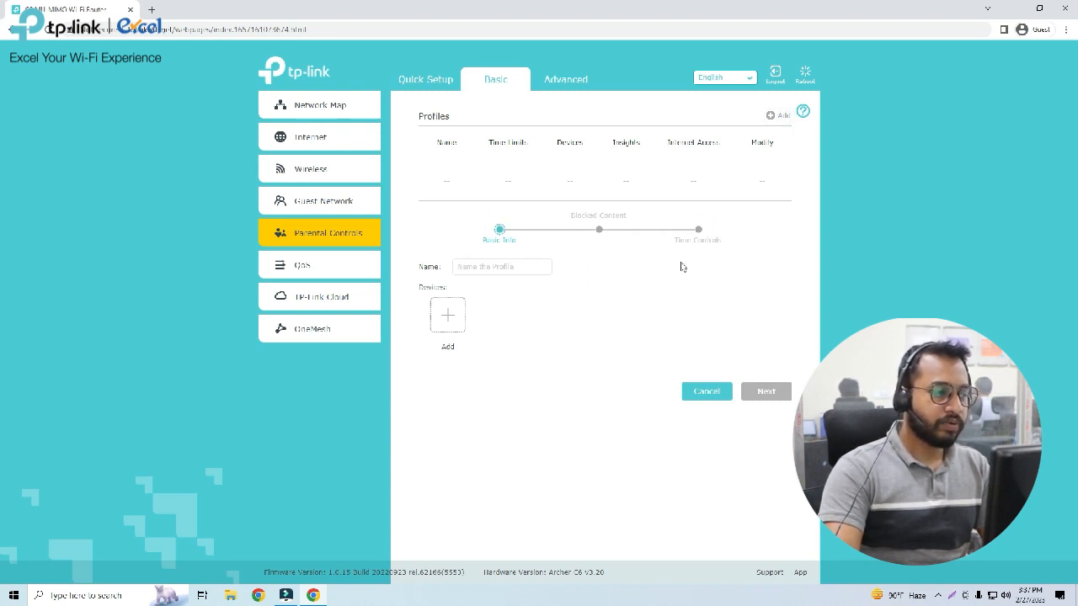
left_click(514, 268)
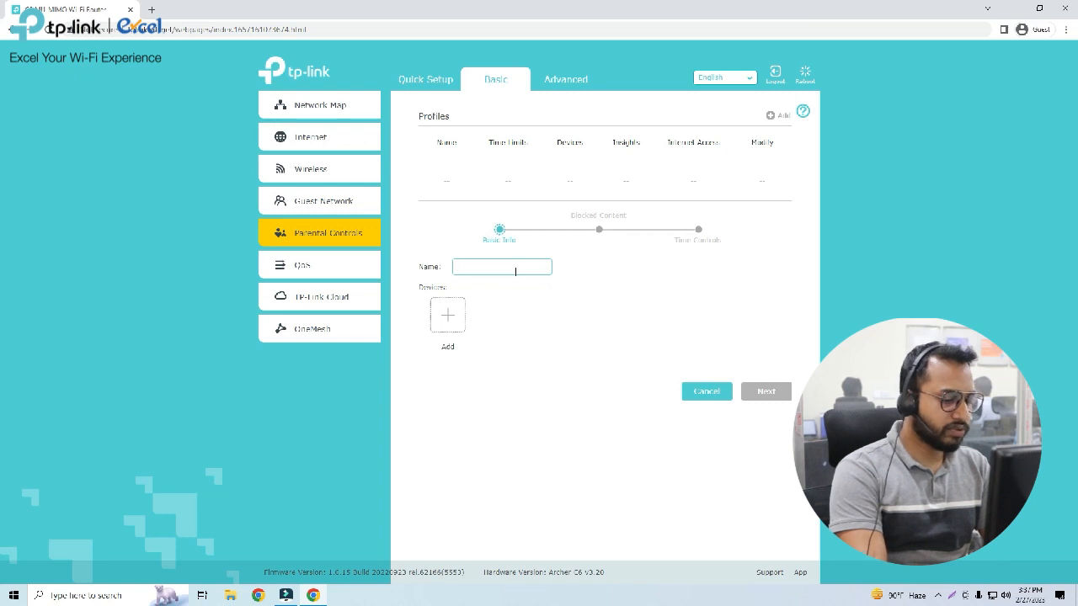
type("a")
type("Children")
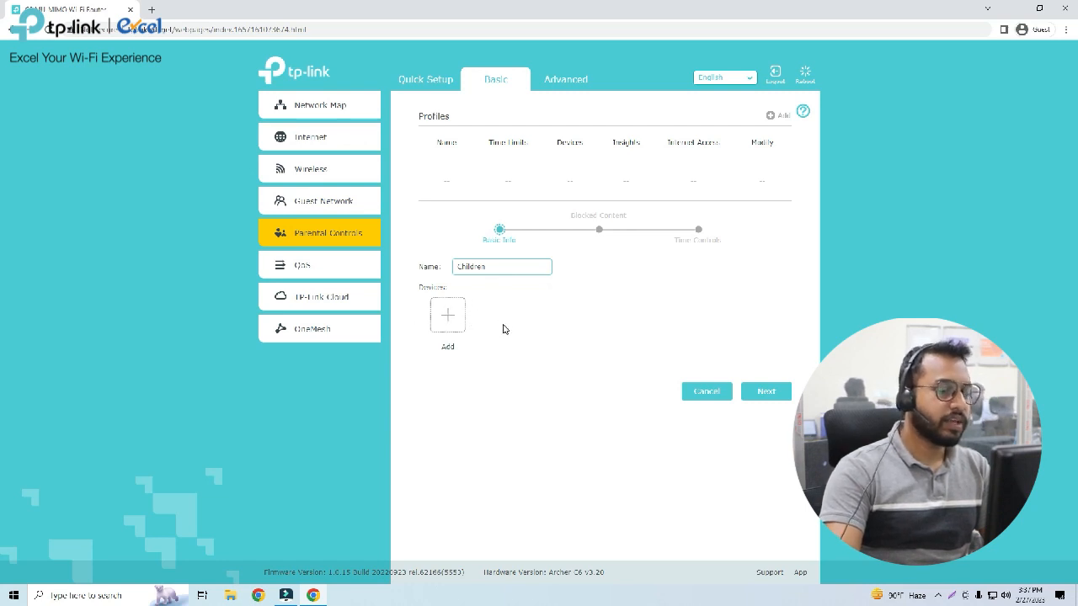
Assign the devices Pixel-4-XL, DESKTOP-10RB07N and Pixel-3 to the Children profile and continue to its blocked content settings.
left_click(447, 314)
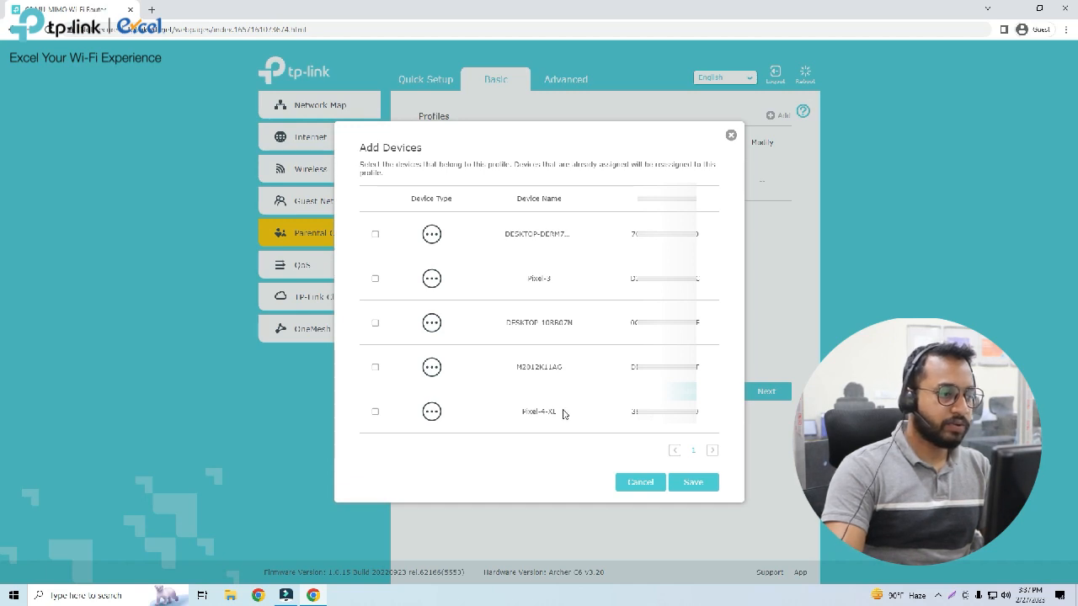
left_click(375, 412)
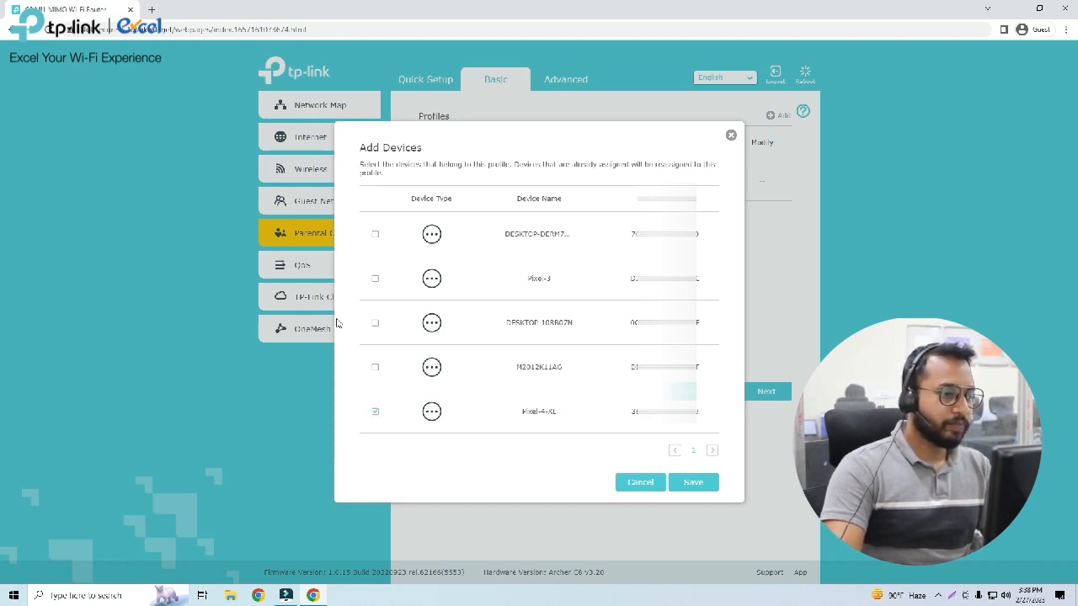
left_click(375, 323)
left_click(374, 280)
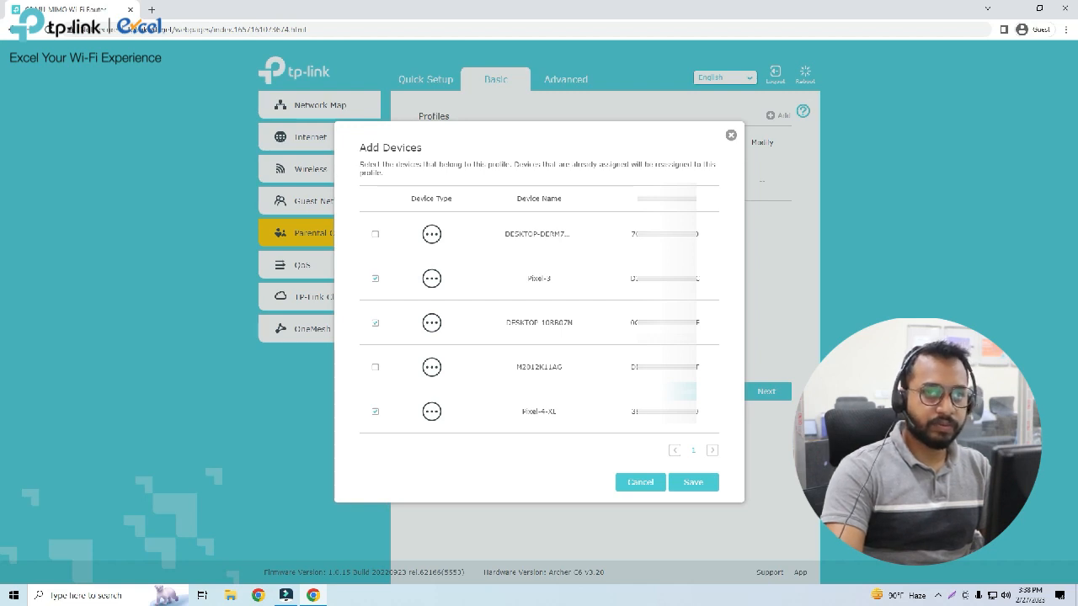
left_click(693, 482)
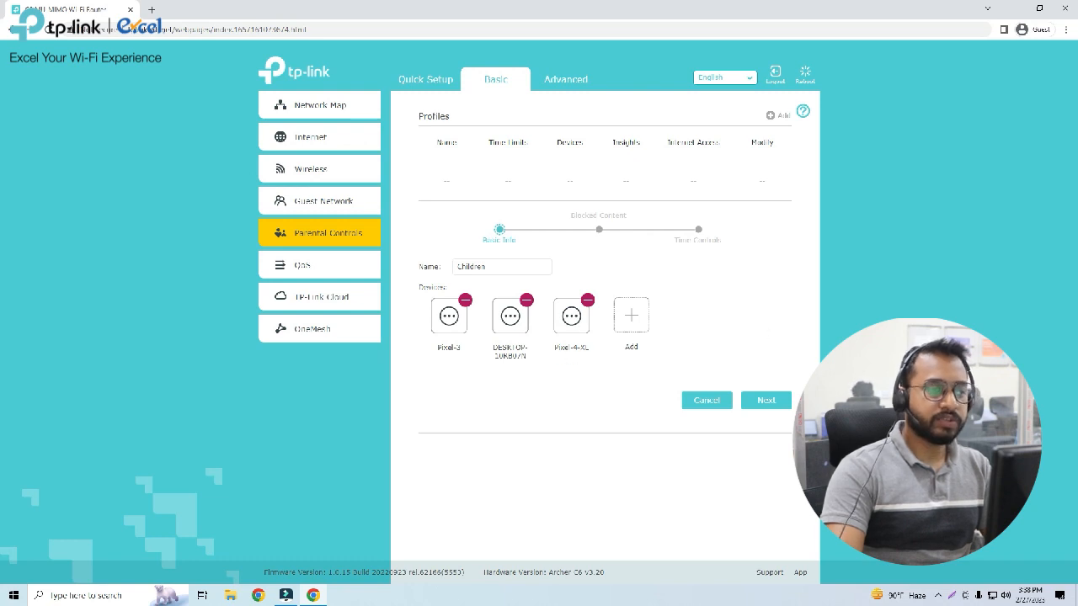
left_click(767, 401)
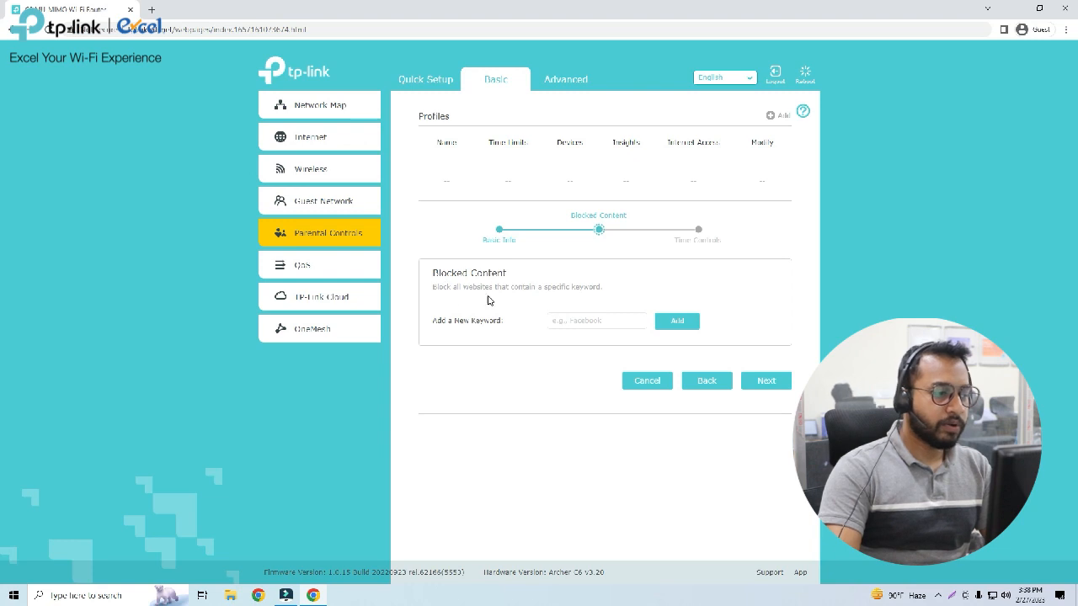
Block the keywords Facebook.com and Youtube for the profile and continue to the time controls.
left_click(574, 321)
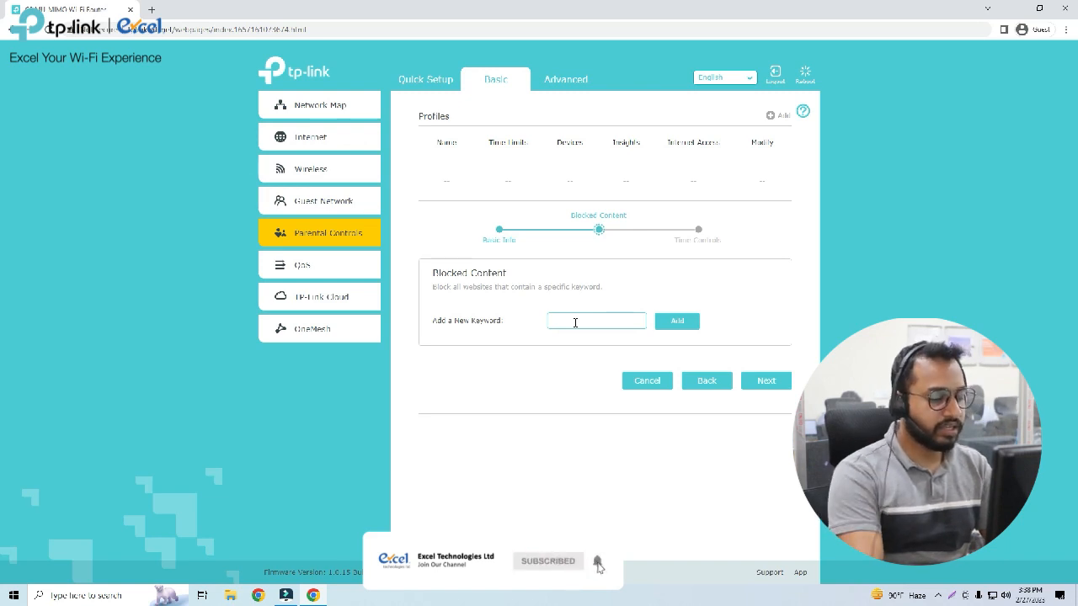
type("Face")
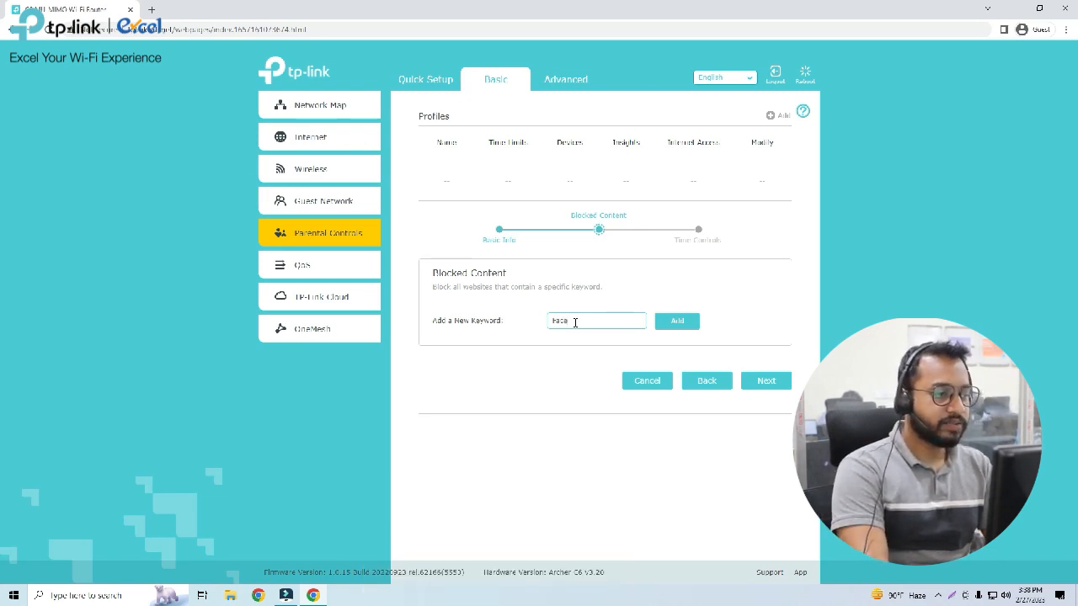
type("book.com")
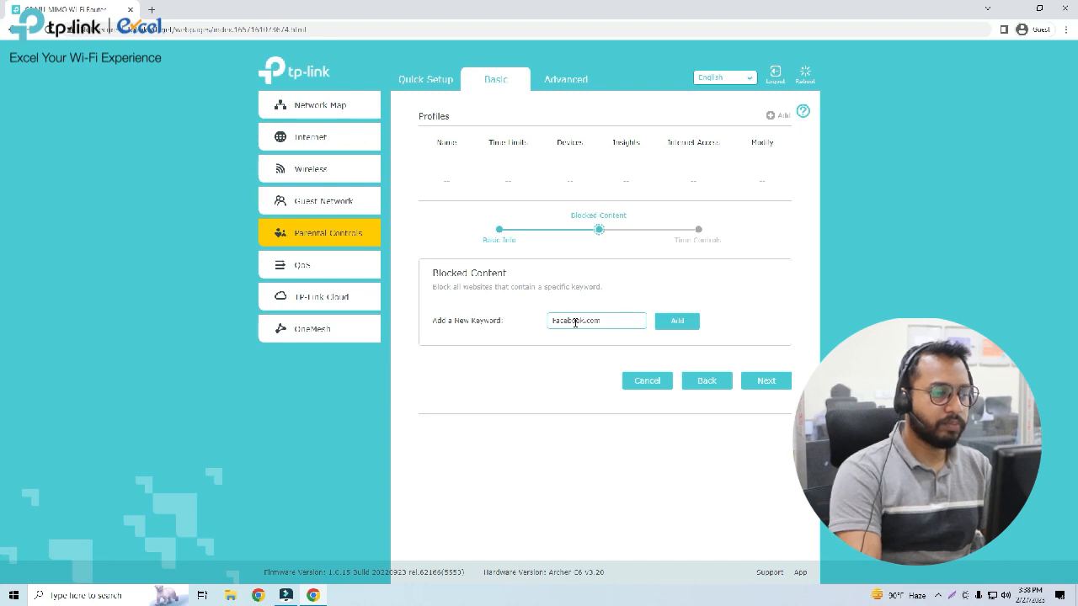
left_click(683, 323)
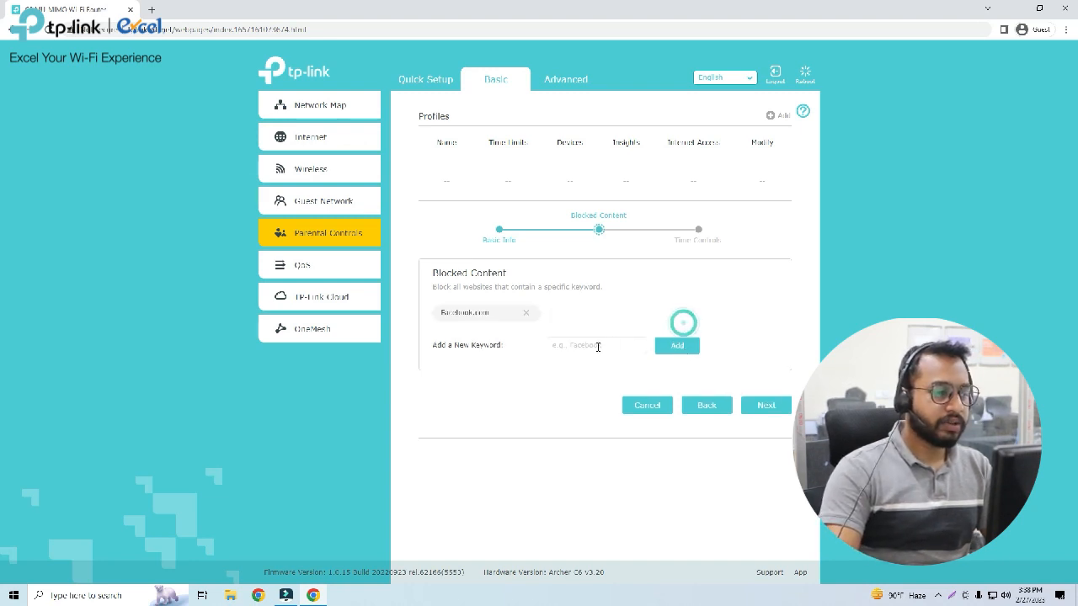
left_click(595, 345)
type("Yo")
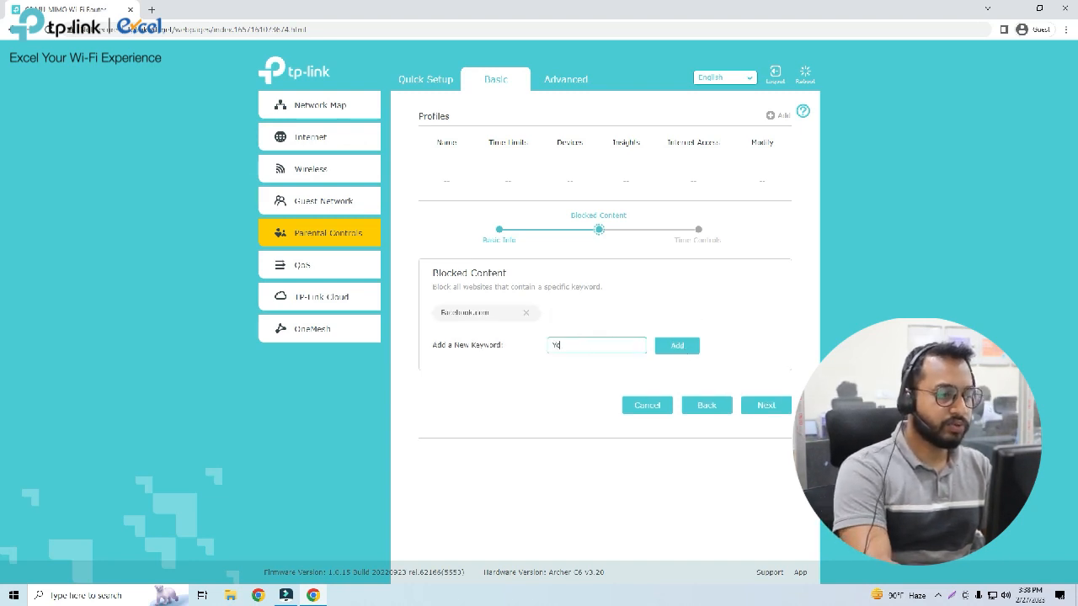
type("utube")
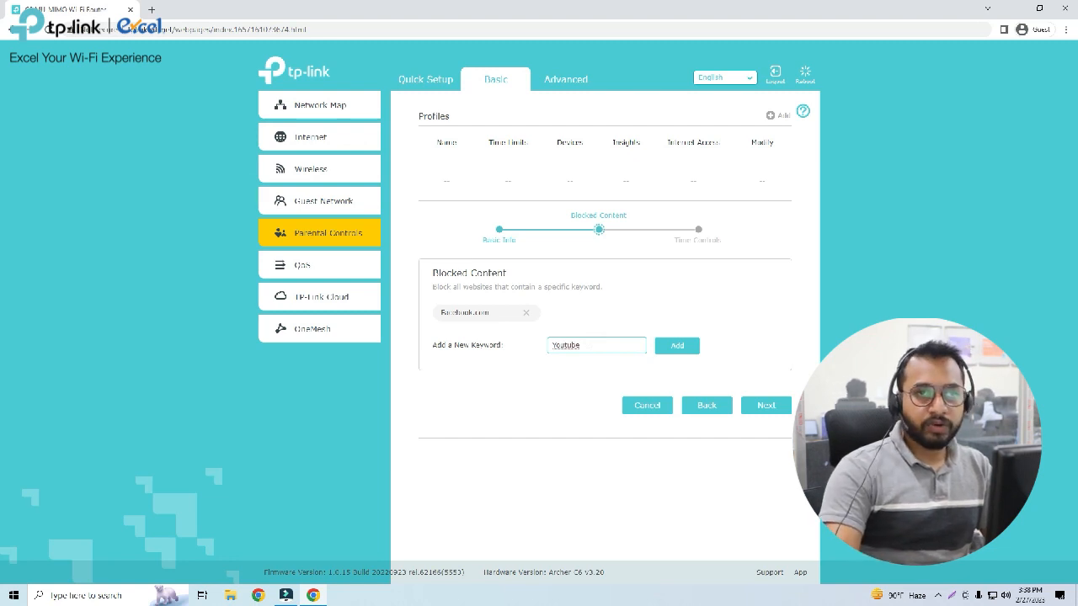
left_click(677, 350)
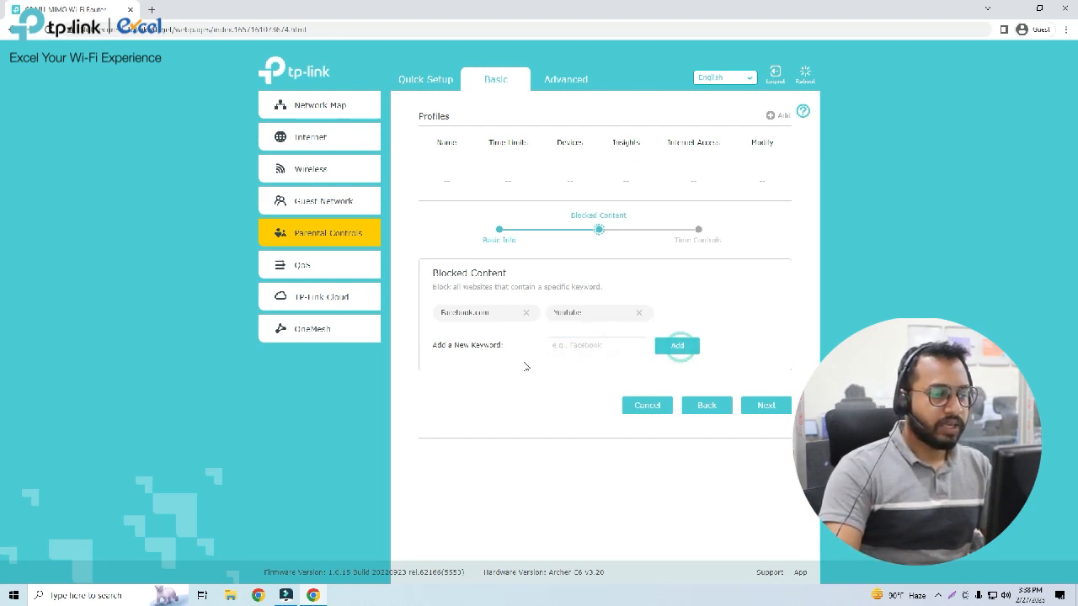
left_click(768, 409)
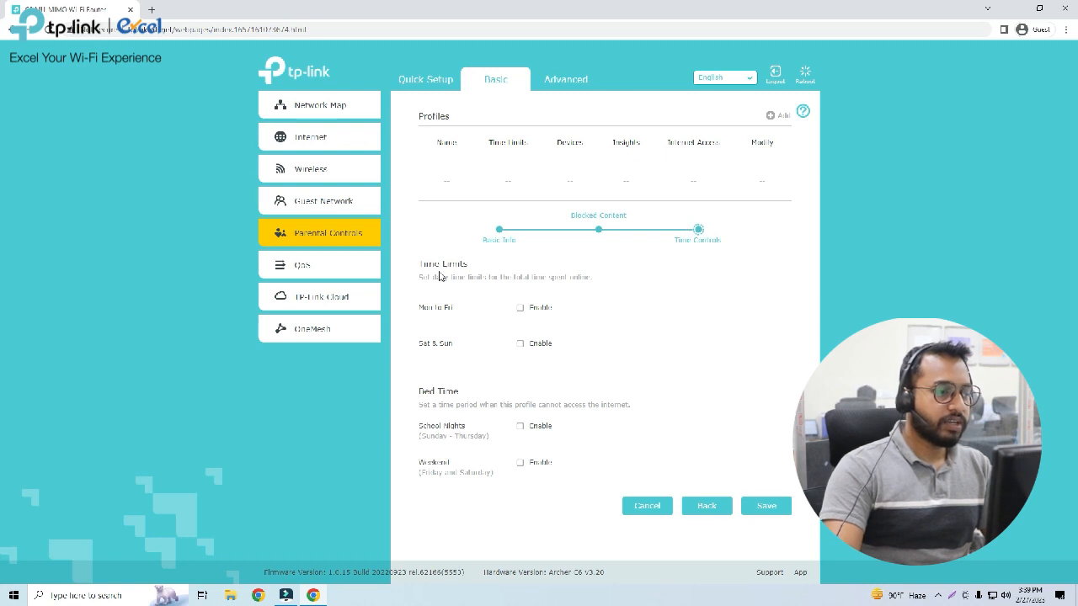
Enable daily time limits of 2h 30min for Mon to Fri and 3h for Sat & Sun.
left_click(519, 308)
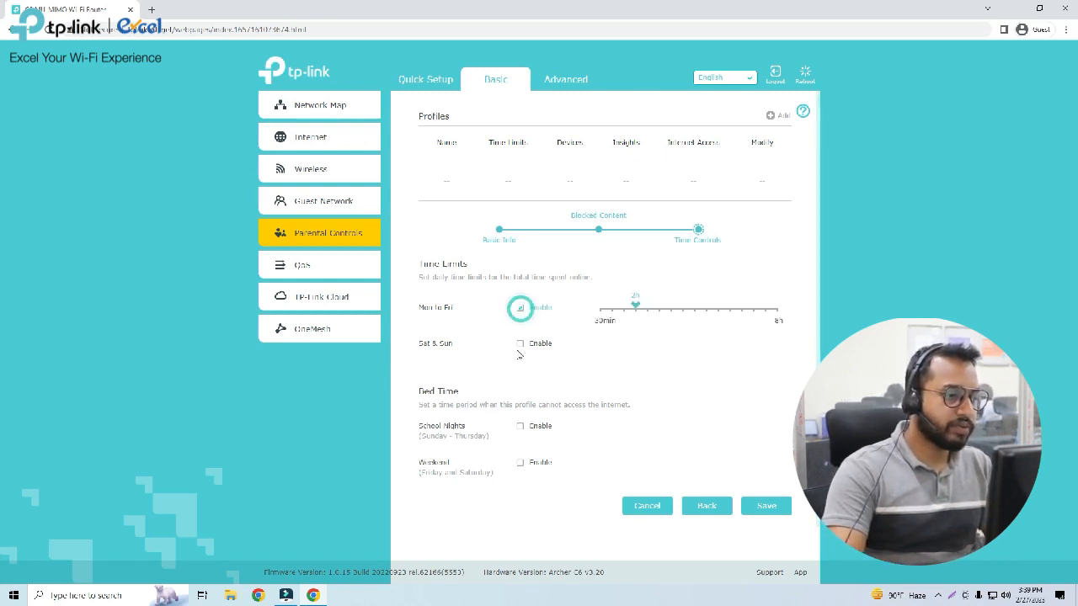
left_click(520, 344)
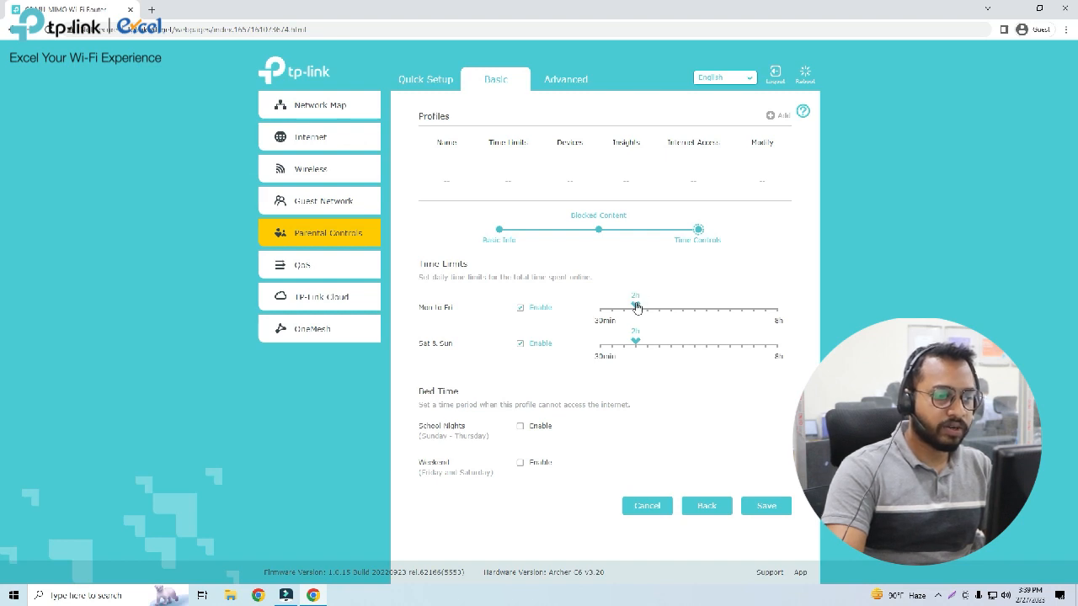
mouse_move(637, 307)
left_mouse_down()
mouse_move(660, 308)
mouse_move(650, 306)
left_mouse_up()
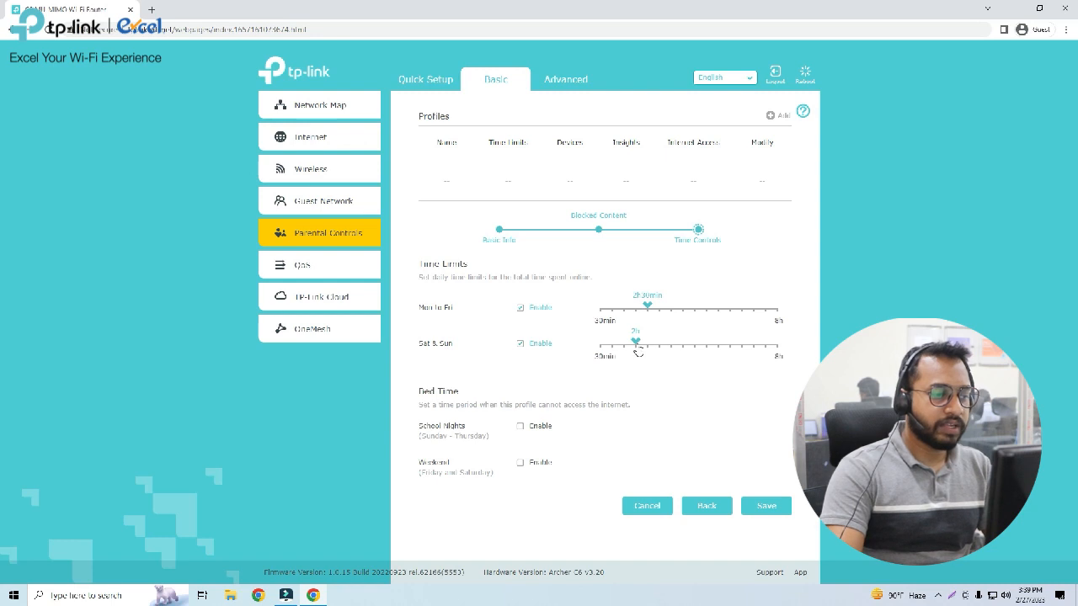
left_click_drag(636, 346, 658, 344)
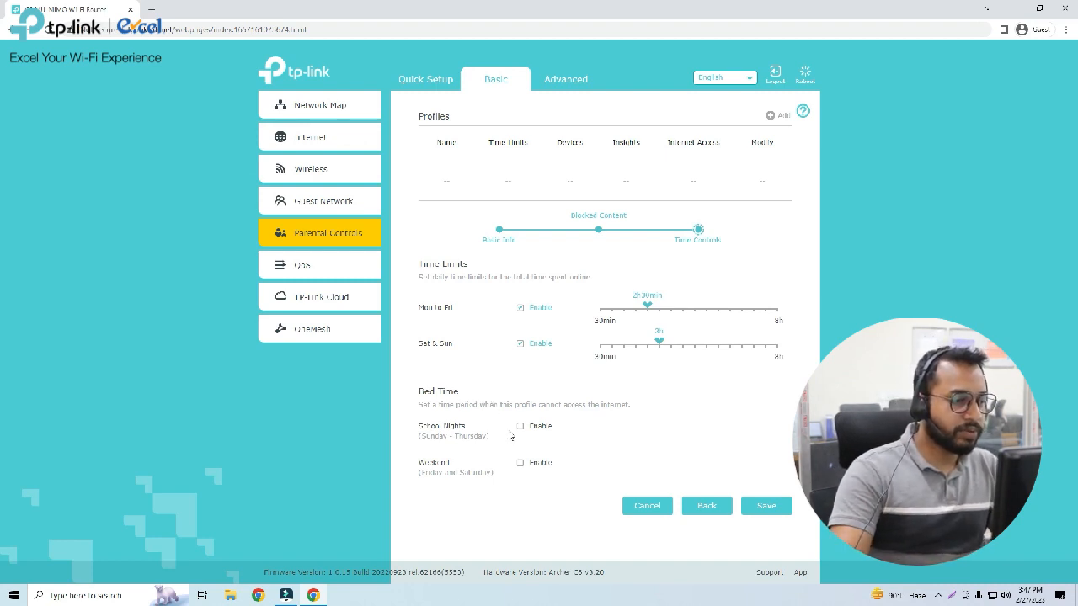
Enable Bed Time from 11:30 PM on school nights and 12:00 PM on weekends, and try to save the profile.
left_click(520, 426)
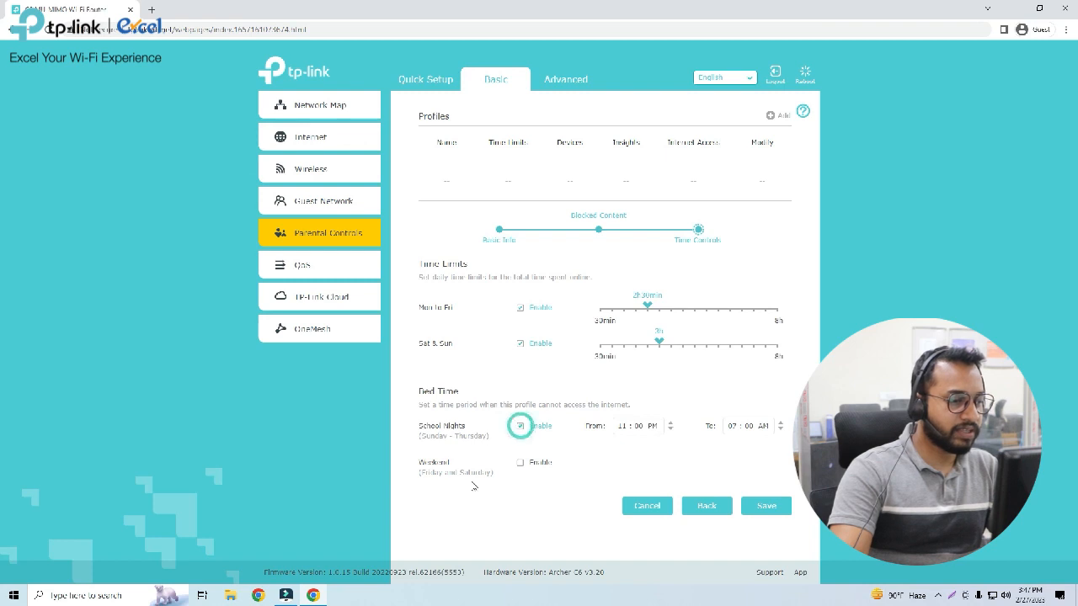
left_click(521, 463)
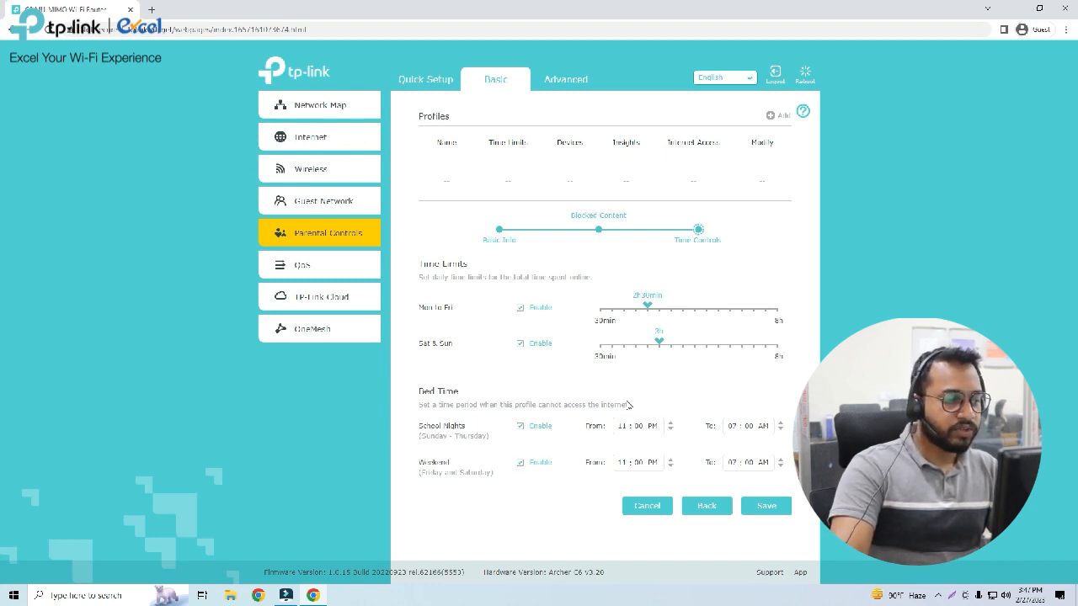
left_click(622, 427)
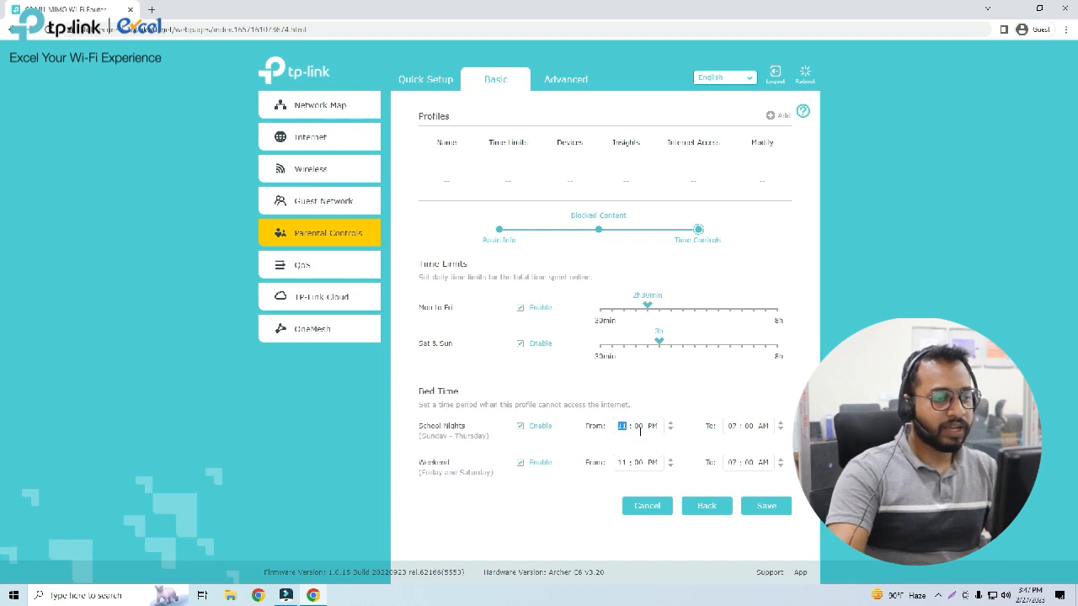
type("1")
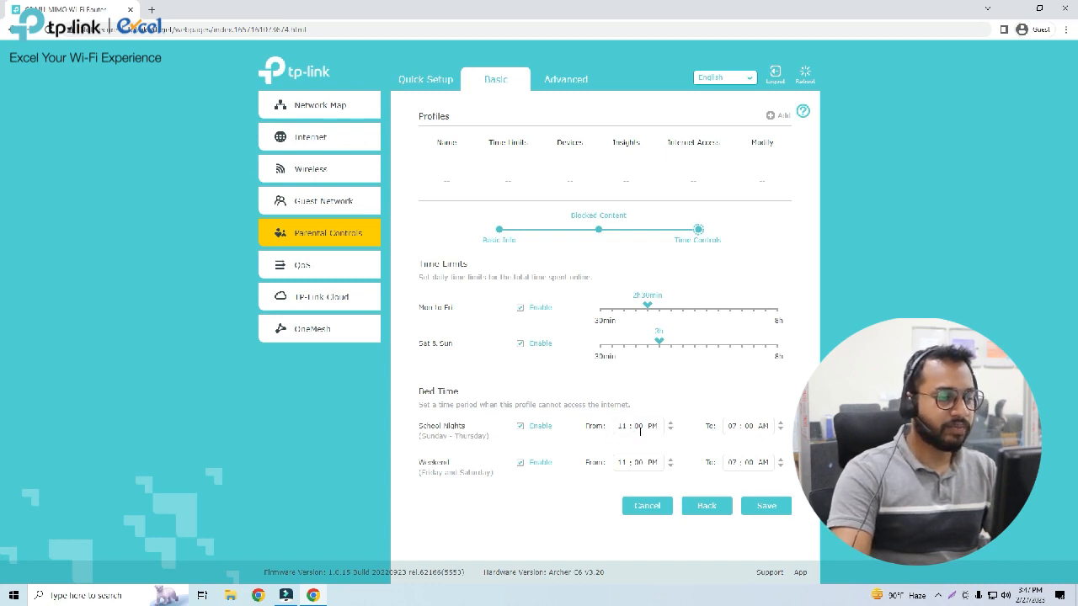
left_click(640, 428)
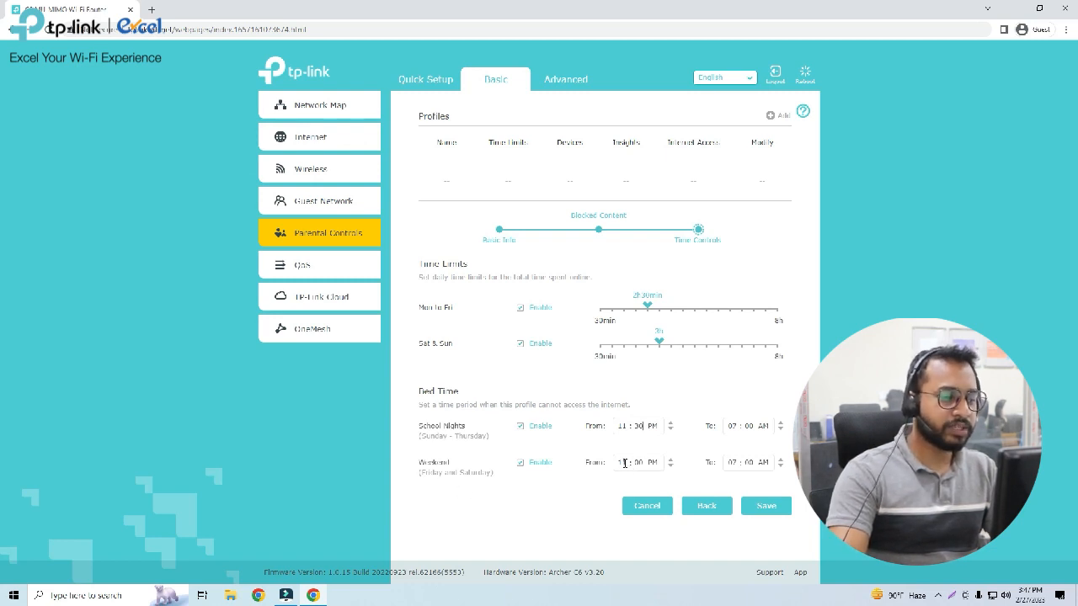
left_click(624, 462)
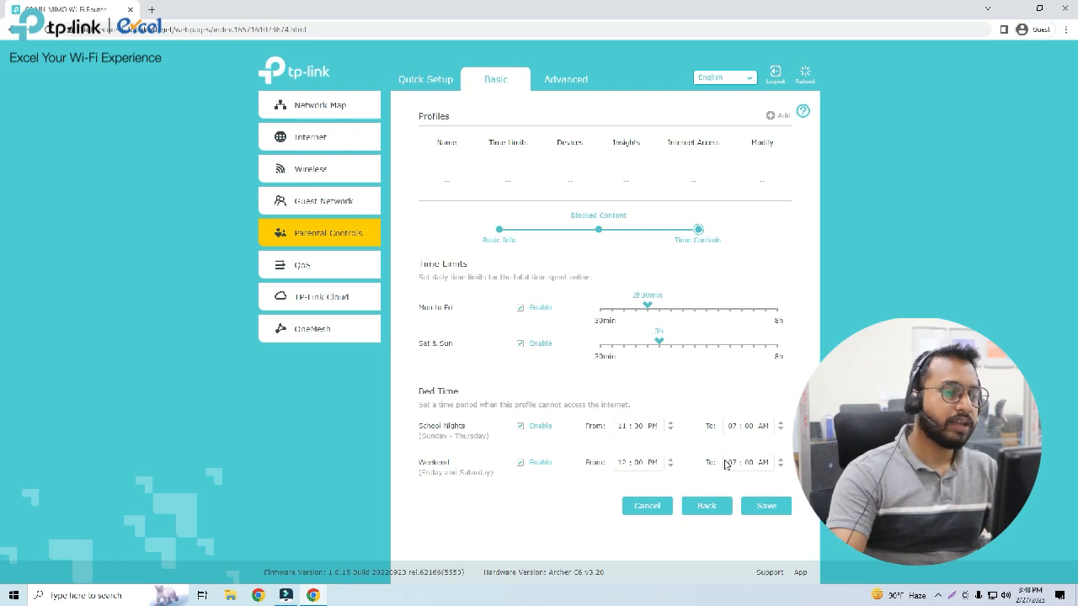
left_click(769, 507)
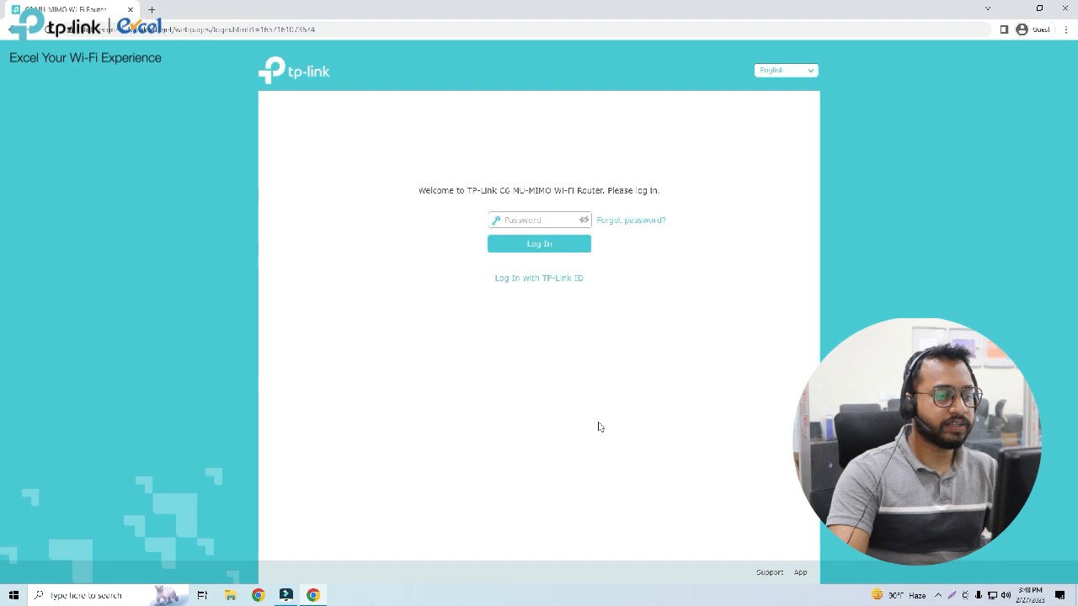
Log back in to the router's management page with the router password.
left_click(535, 221)
type("a")
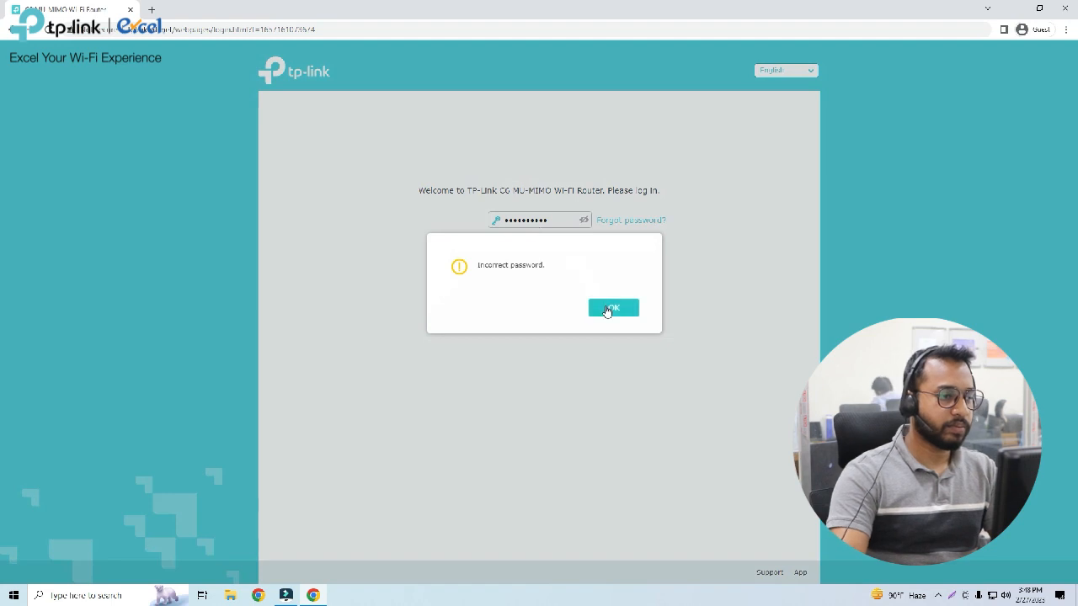
left_click(610, 308)
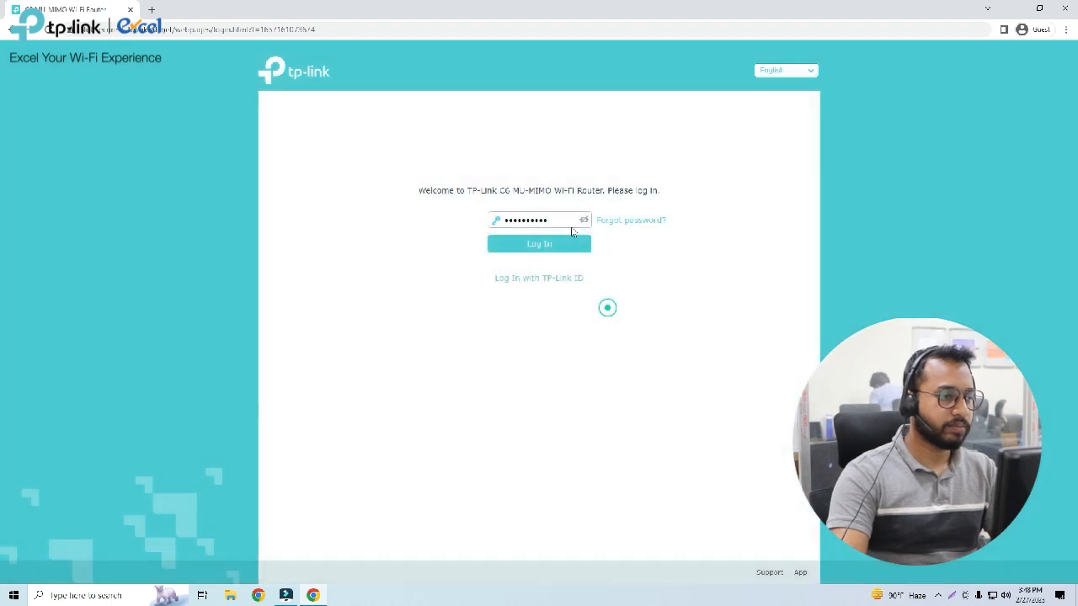
left_click_drag(561, 219, 468, 223)
type("a")
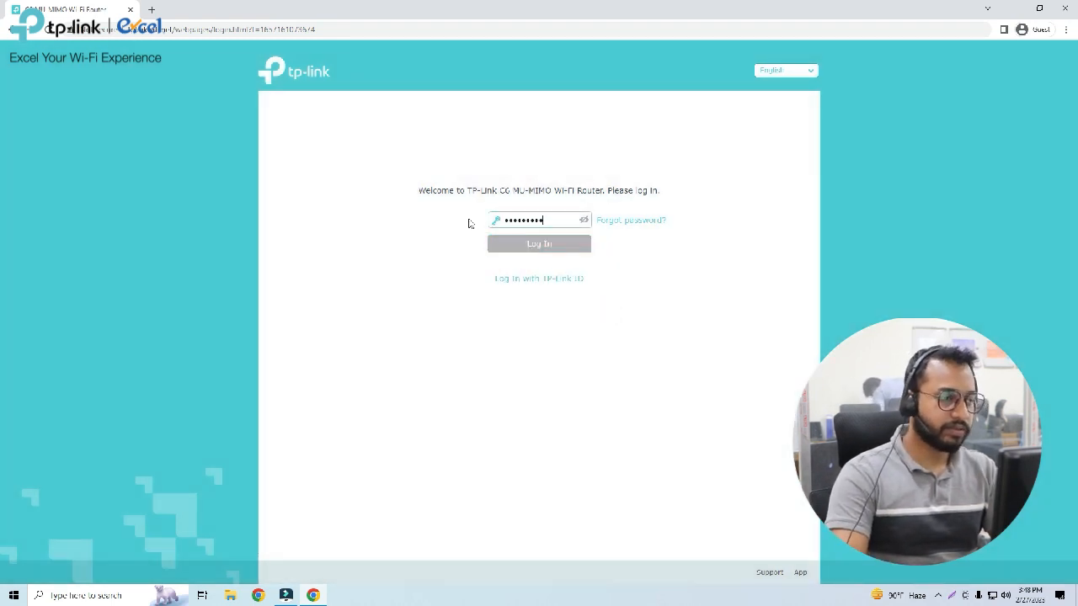
key("Return")
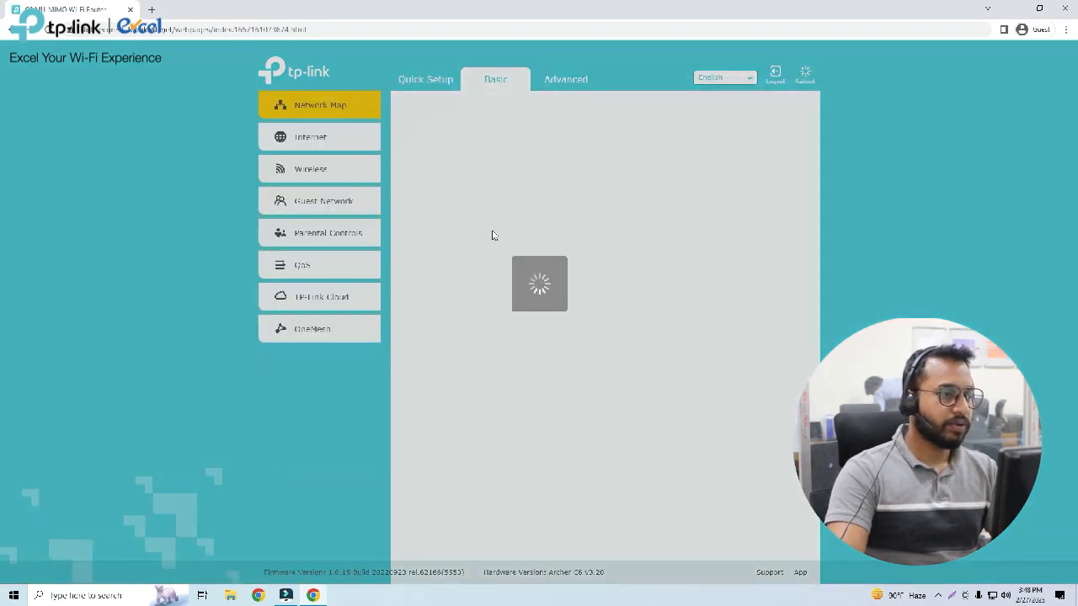
Start a new parental controls profile and assign the devices Pixel-3, Pixel-4-XL and DESKTOP-10RBU7N to it.
left_click(375, 234)
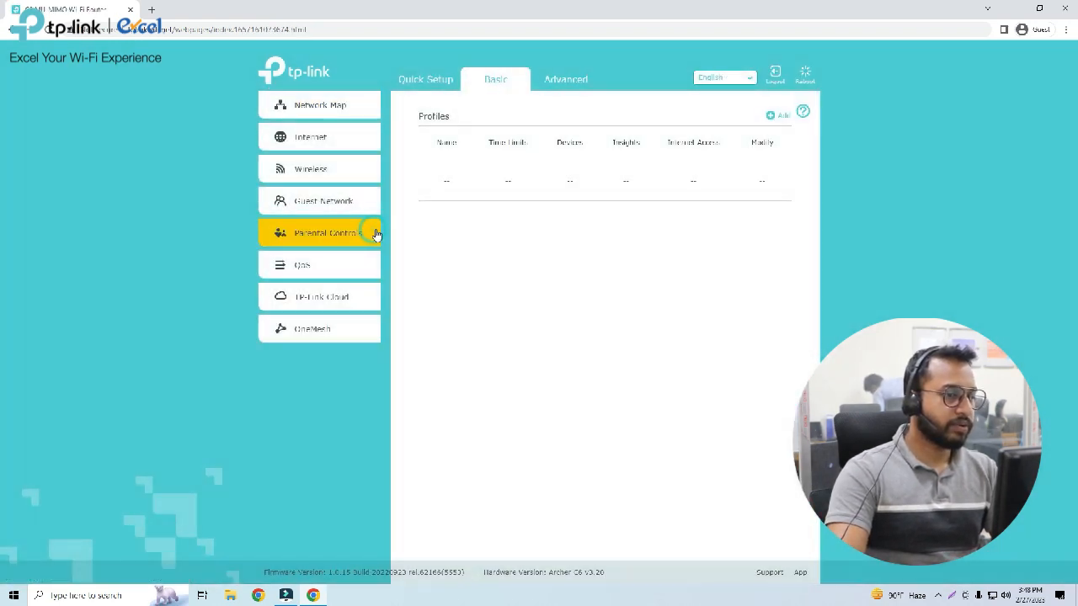
left_click(780, 117)
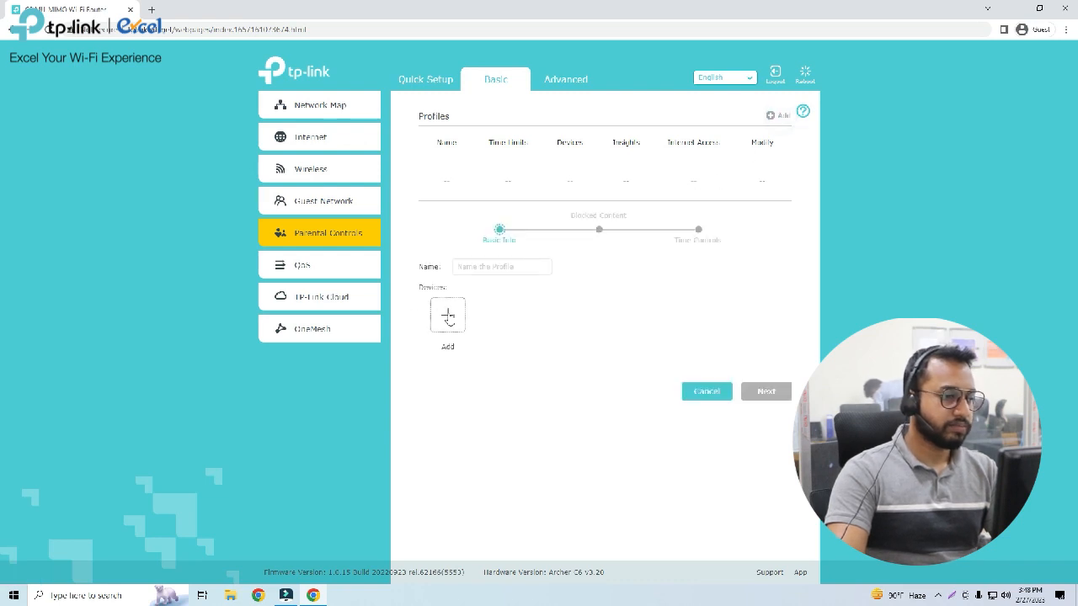
left_click(448, 317)
left_click(375, 278)
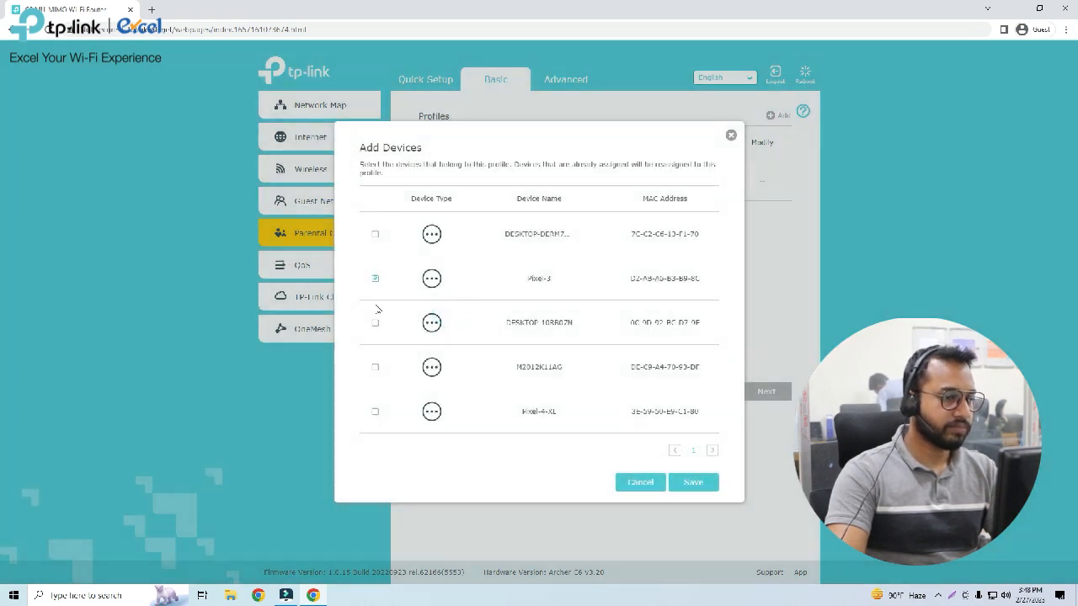
left_click(375, 412)
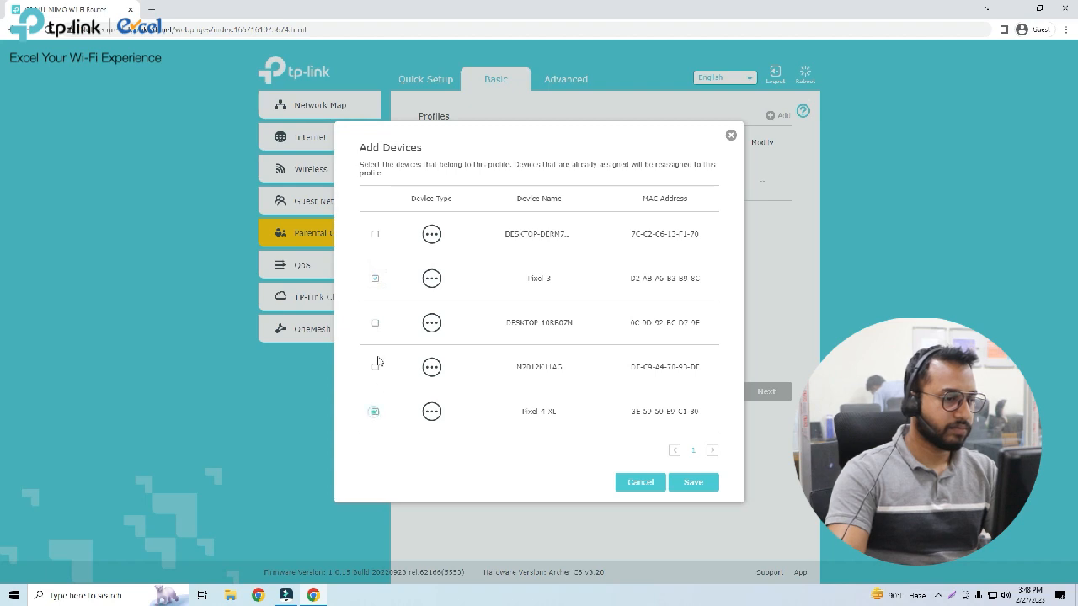
left_click(375, 322)
left_click(698, 483)
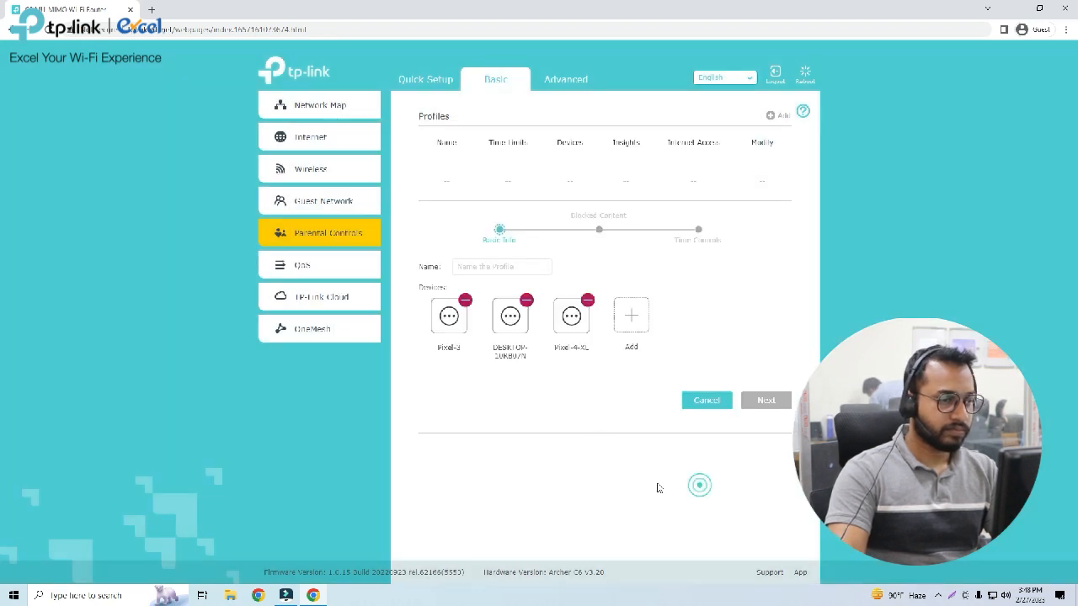
Name the profile Children and continue to the blocked content settings.
left_click(494, 266)
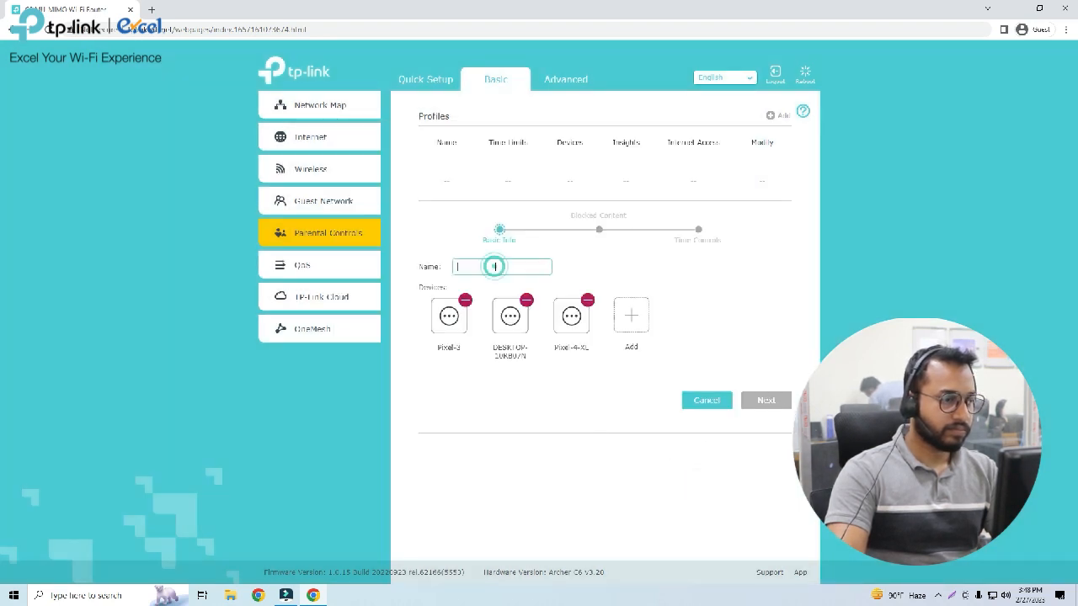
type("S")
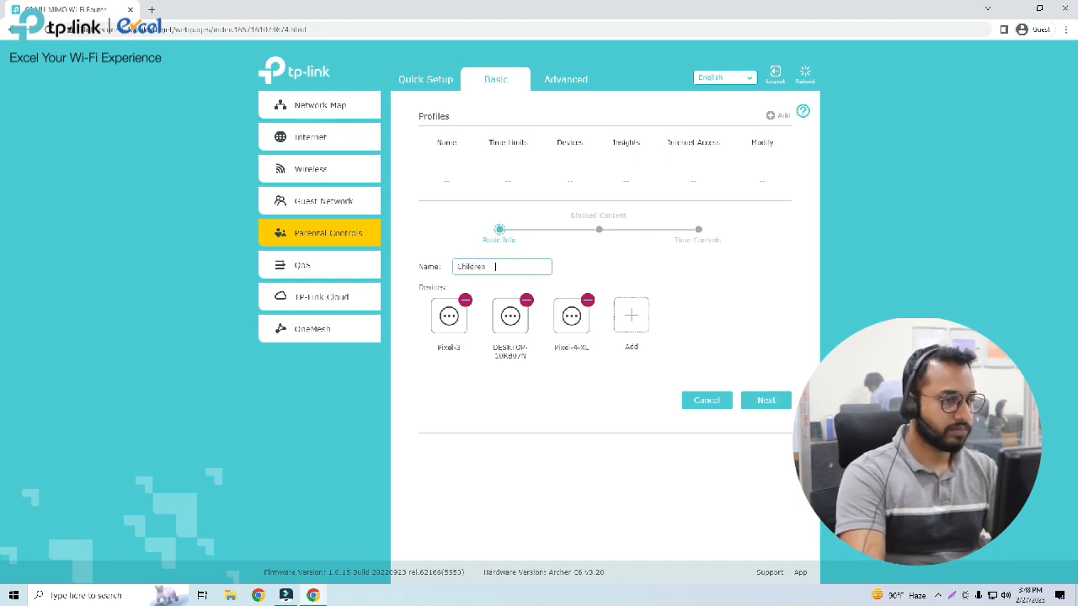
left_click(766, 400)
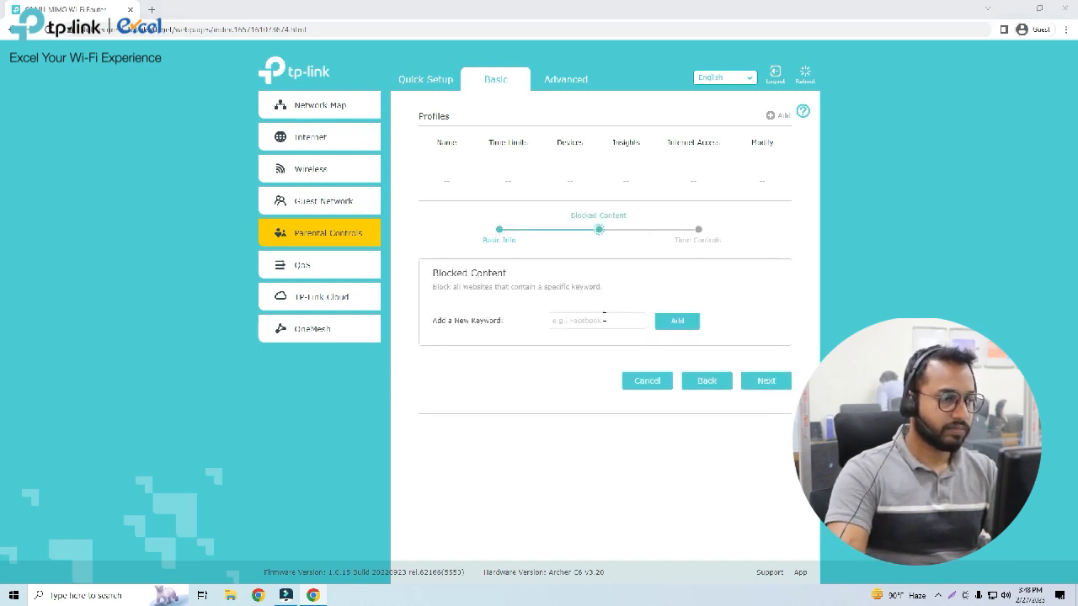
Add Facebook.com and Youtube as blocked keywords for the Children profile and proceed to its time controls.
left_click(606, 323)
type("Fac")
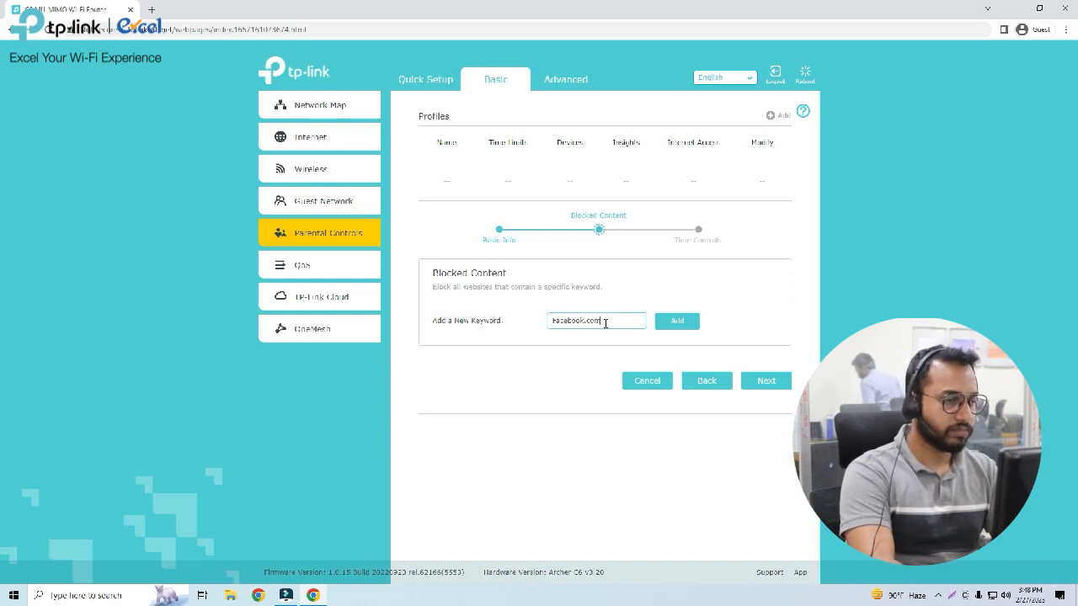
type("ebook.com")
left_click(674, 321)
left_click(591, 344)
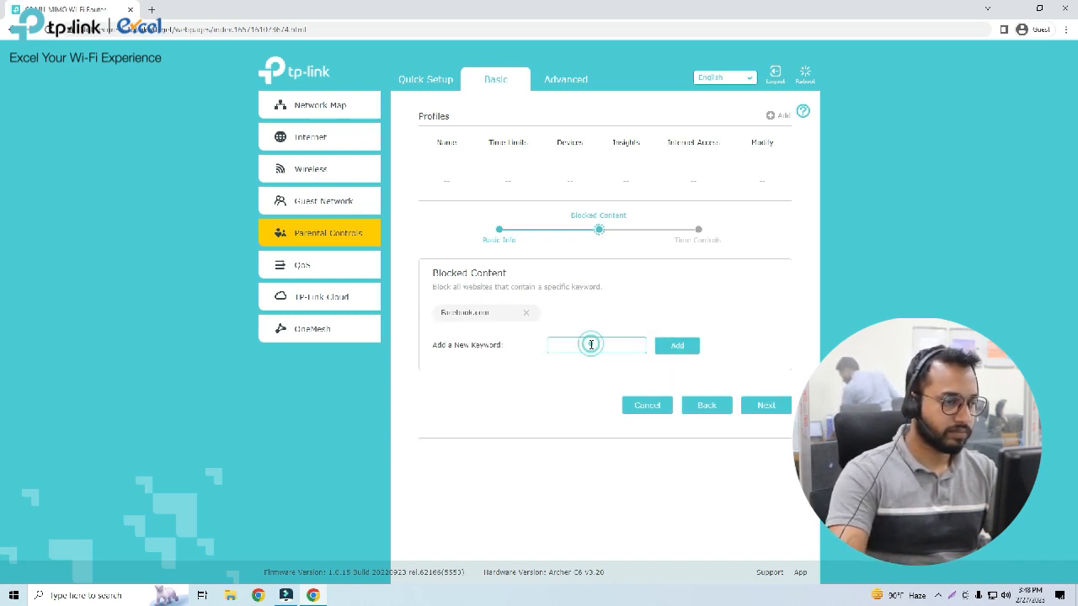
type("Youtube")
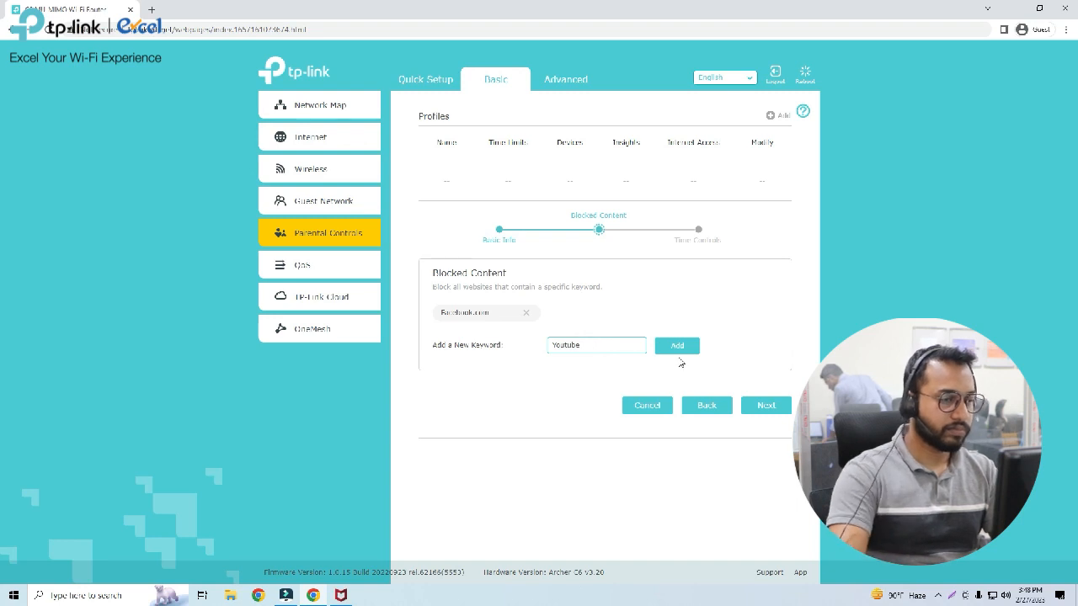
left_click(679, 349)
left_click(763, 405)
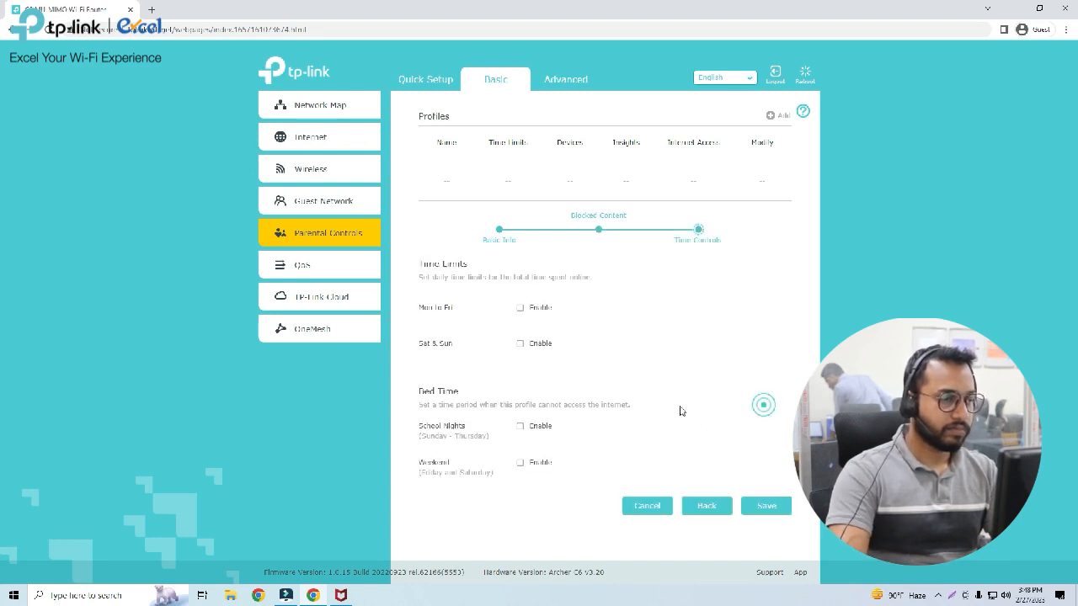
Enable the Children profile's daily time limits, with 2h 30min for Mon to Fri and 3h for Sat & Sun.
left_click(520, 307)
left_click(520, 343)
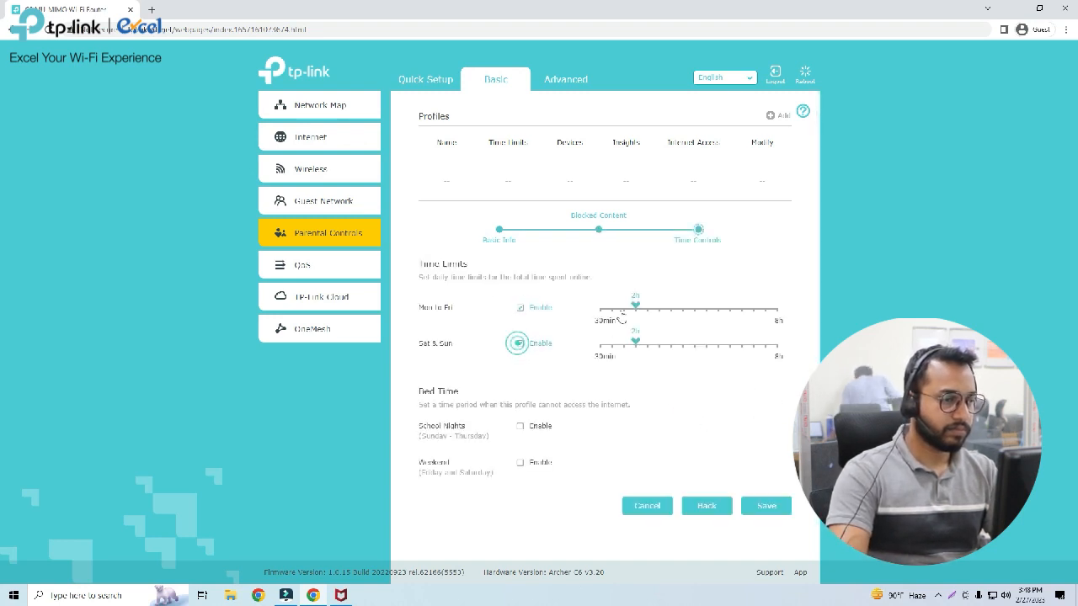
left_click_drag(635, 305, 647, 305)
left_click_drag(635, 342, 662, 345)
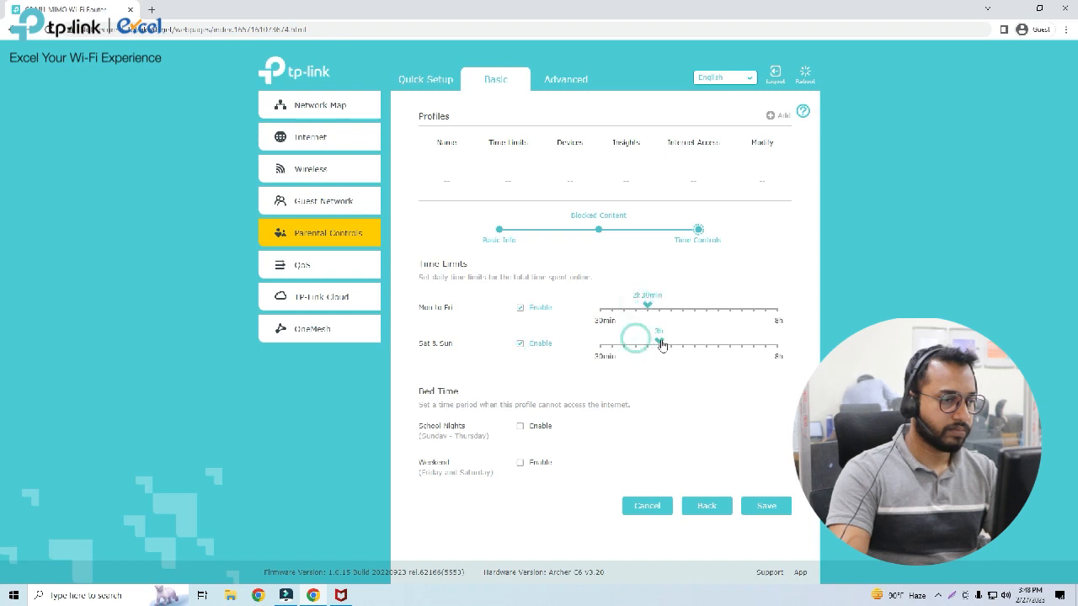
Enable Bed Time starting at 11:30 PM on school nights and 12:00 PM on weekends, and save the Children profile.
left_click(520, 426)
left_click(520, 462)
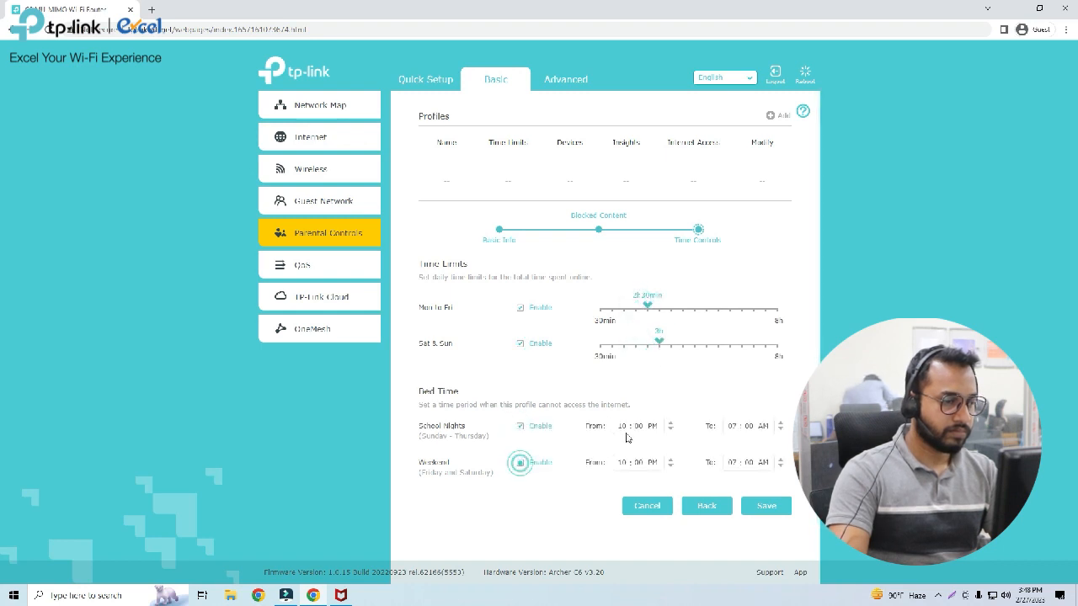
left_click(621, 425)
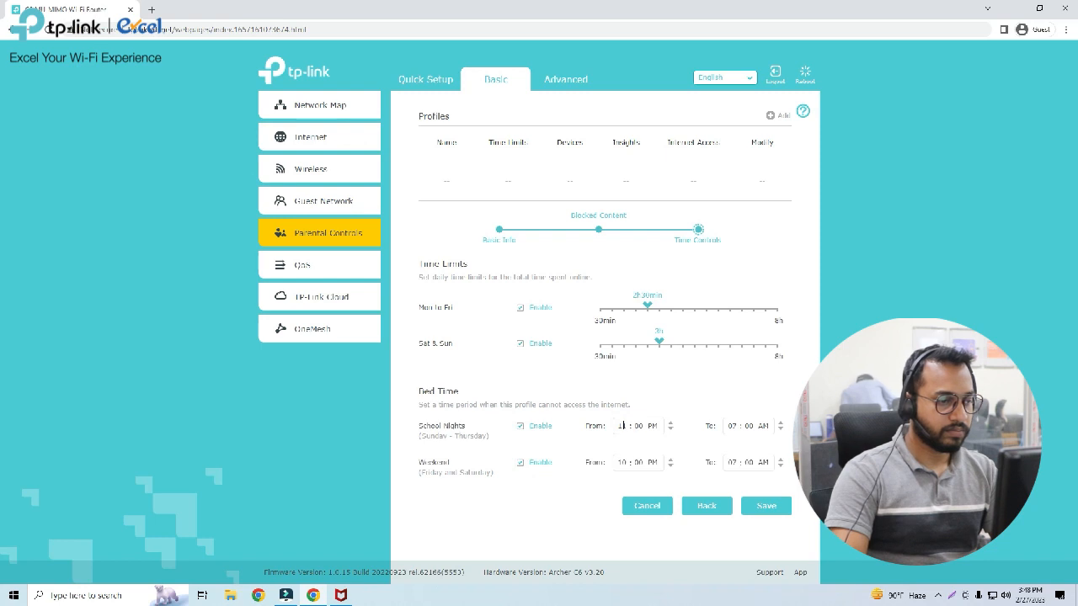
left_click(642, 426)
type("30")
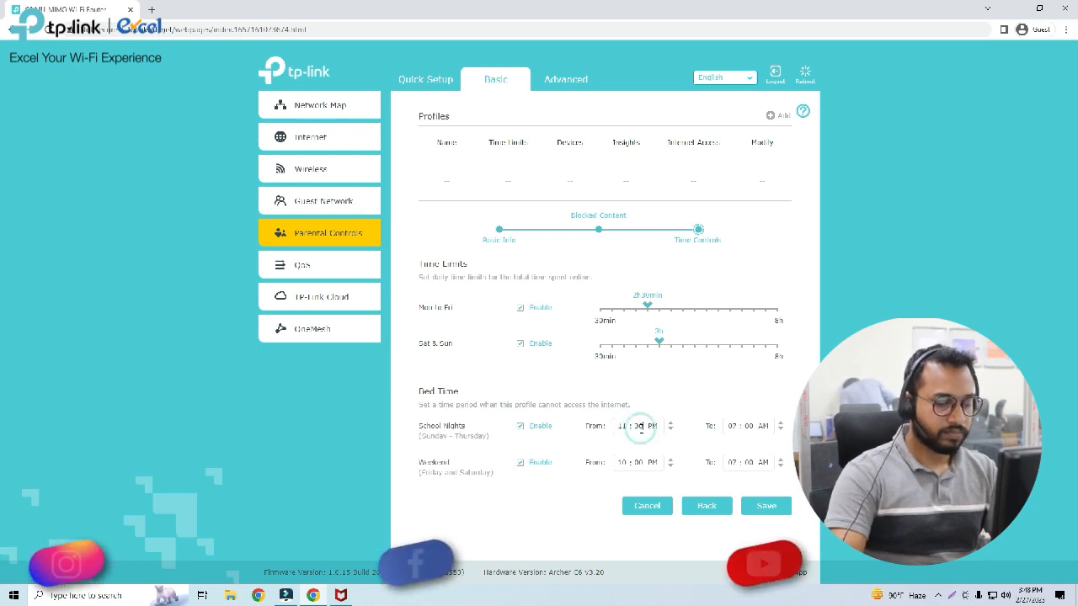
left_click(622, 463)
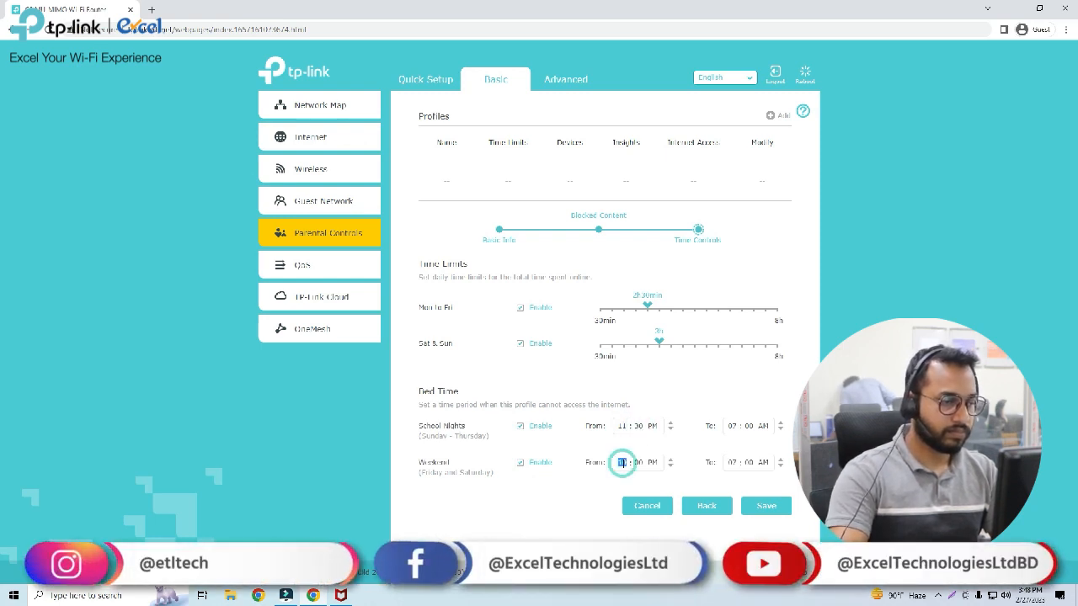
left_click(768, 512)
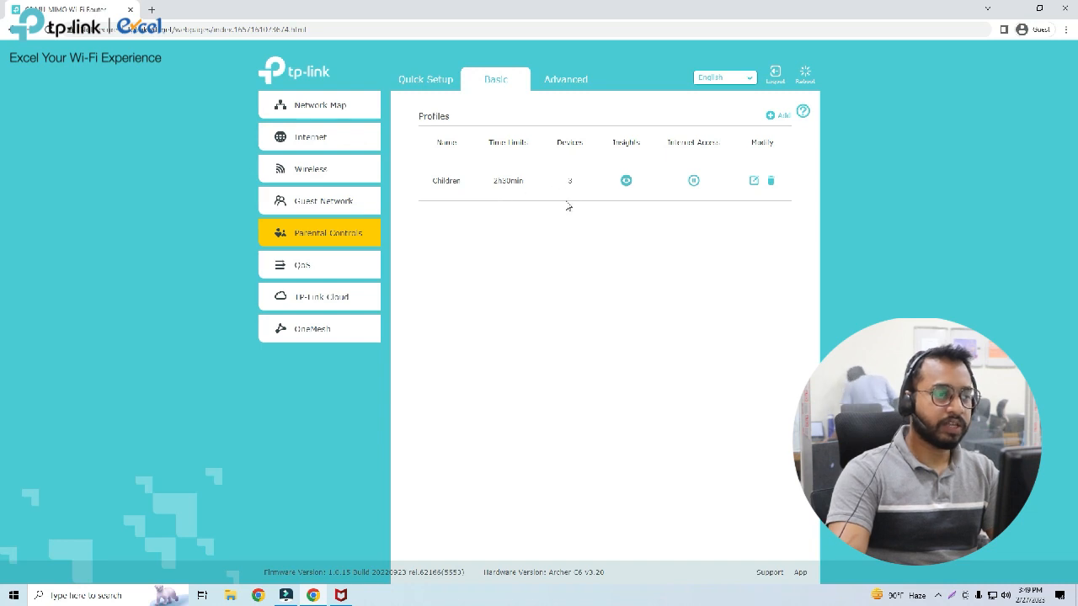
Review the Children profile's insights, basic info, blocked content and time controls.
left_click(626, 181)
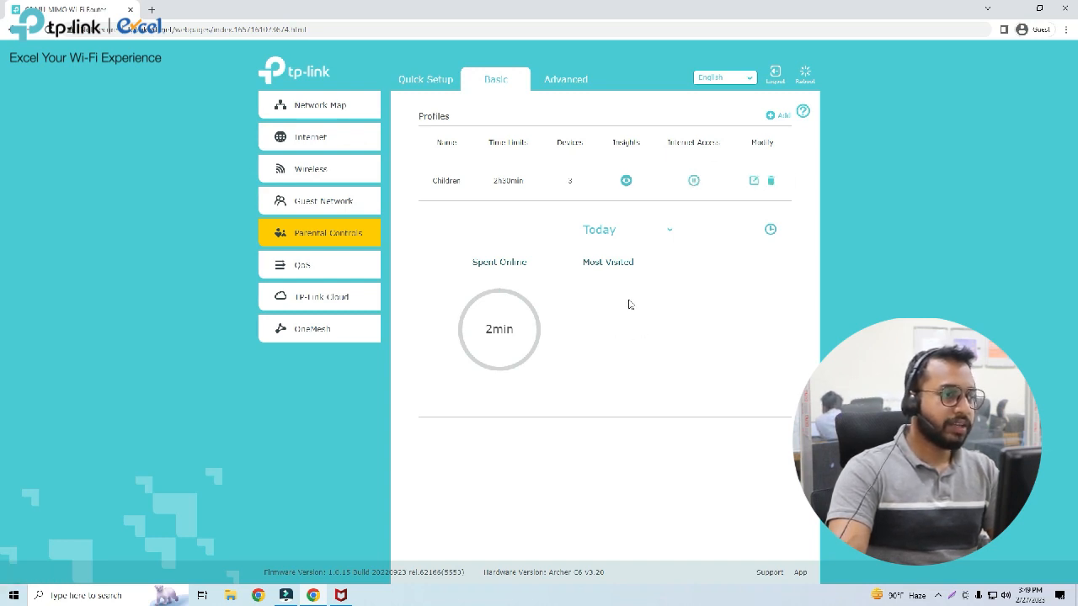
left_click(753, 180)
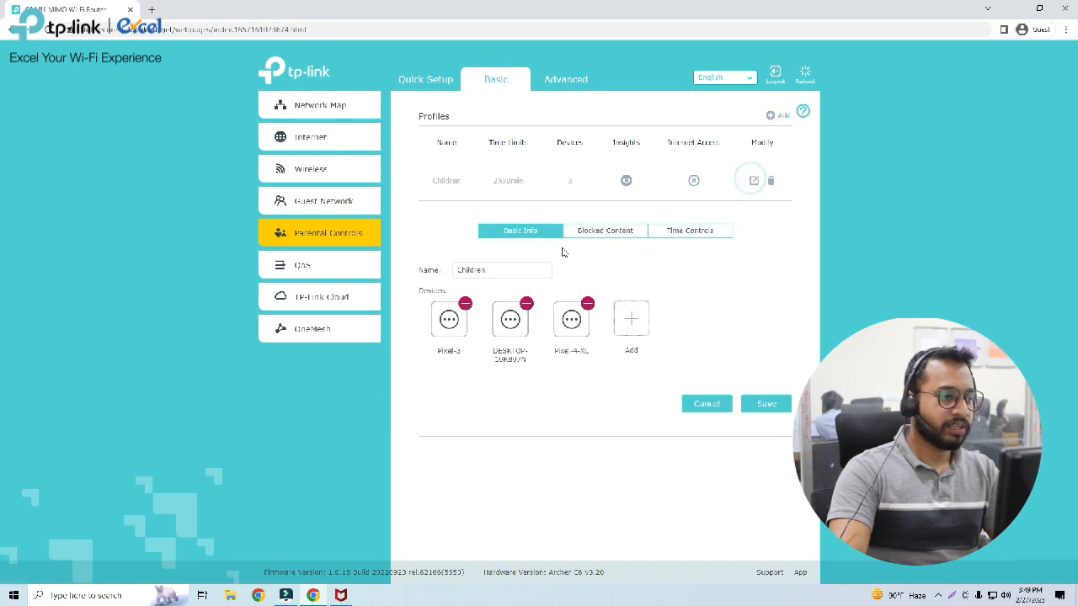
left_click(629, 231)
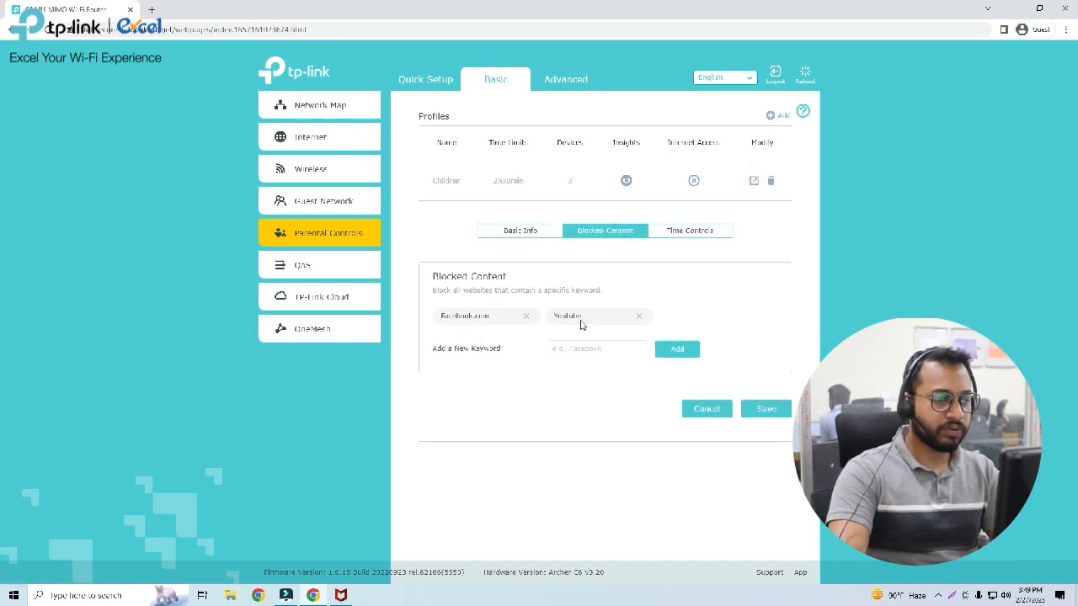
left_click(679, 234)
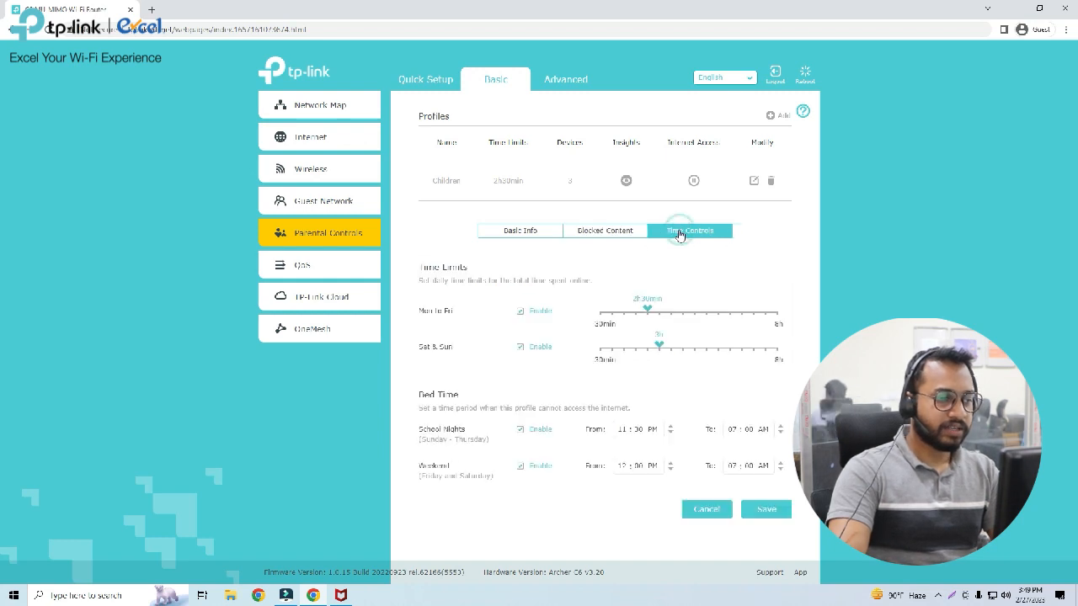
left_click(603, 230)
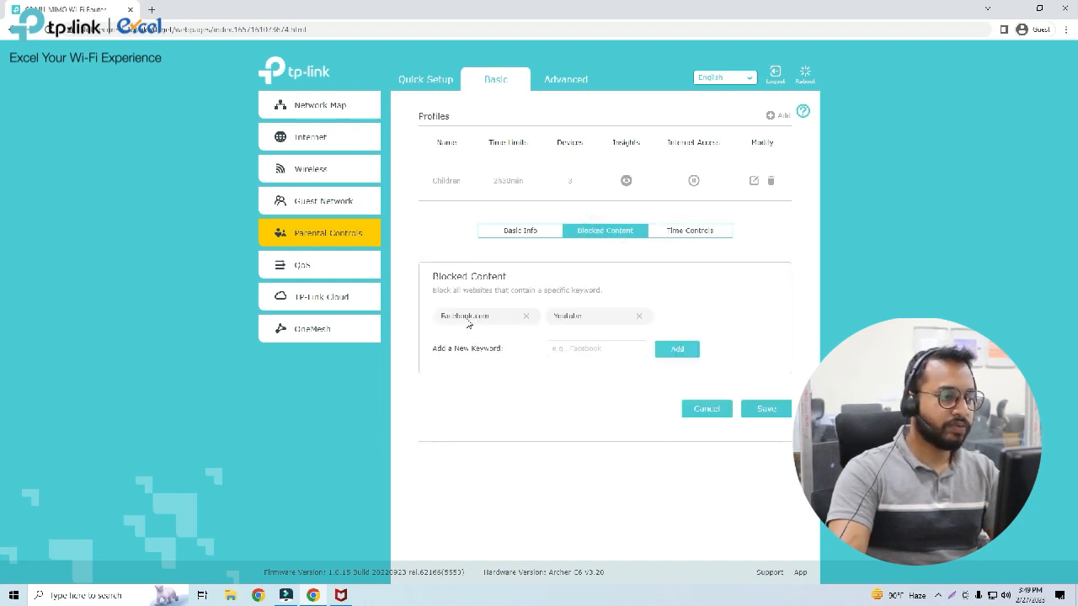
Search the web for facebook in a new browser tab to test the website block, and close the tab.
left_click(148, 9)
type("fac")
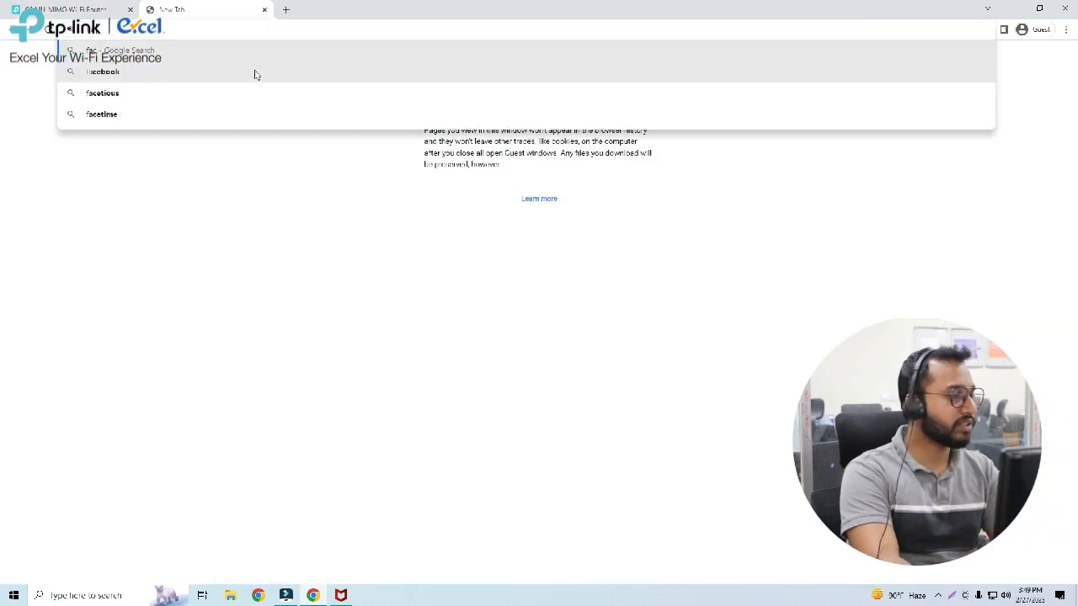
type("ebook")
key("Return")
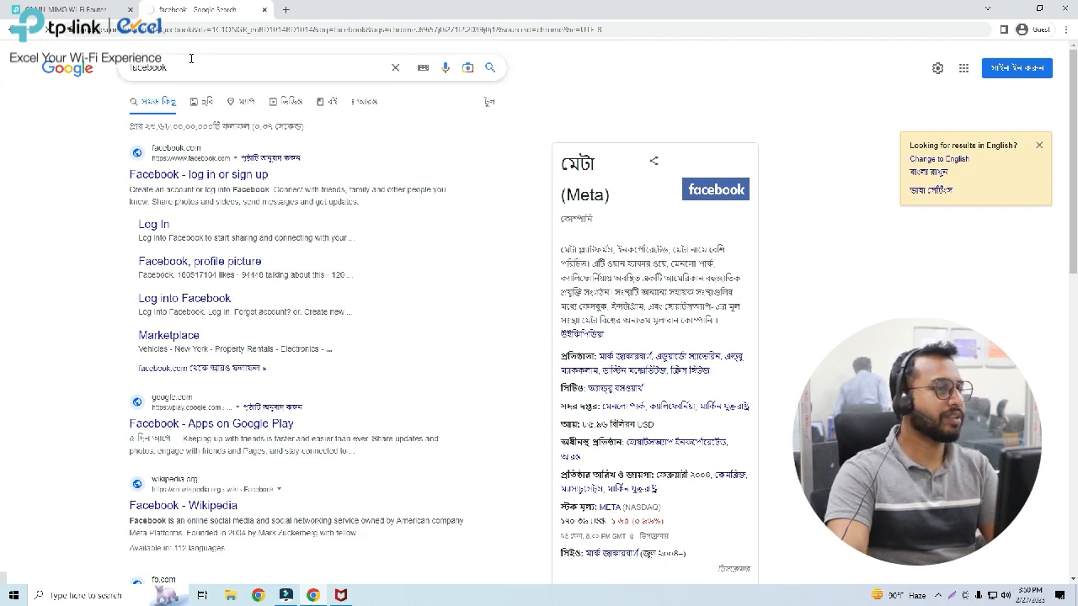
left_click(264, 10)
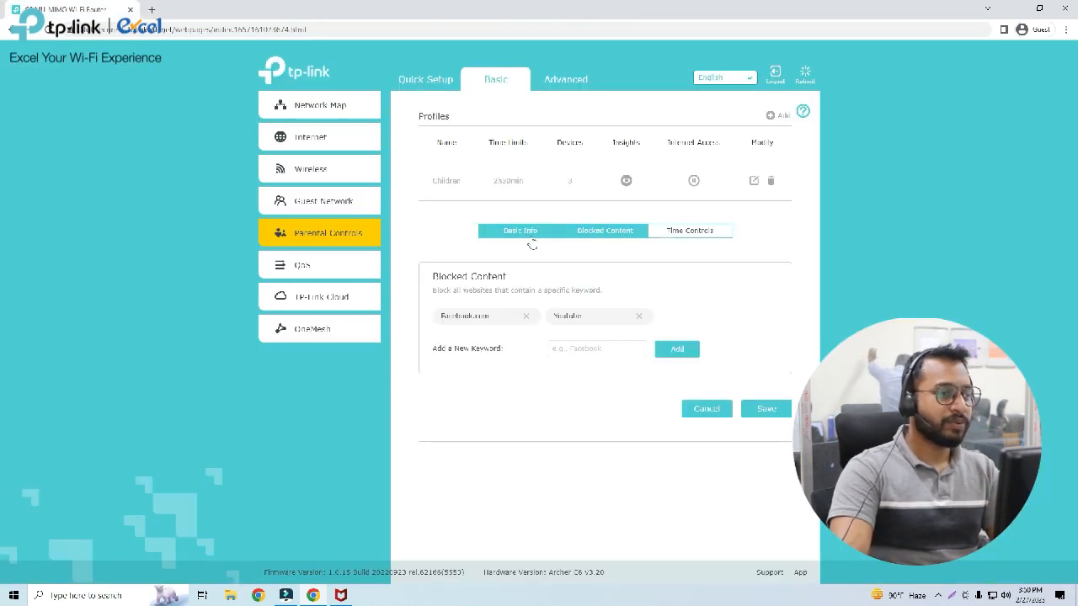
Remove Facebook.com from the Children profile's blocked keywords and save the profile.
left_click(526, 318)
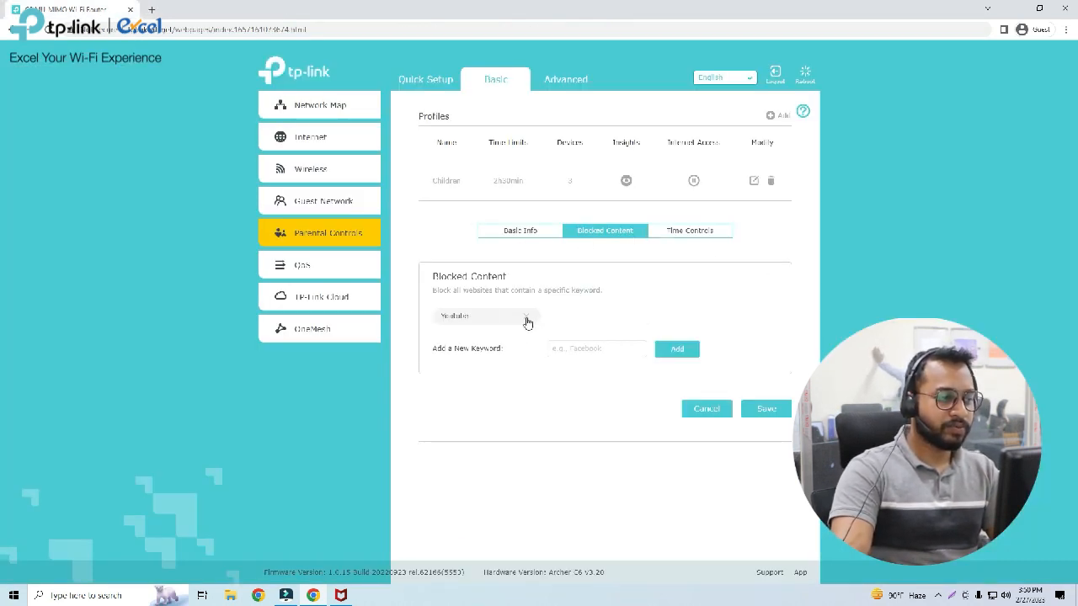
left_click(773, 404)
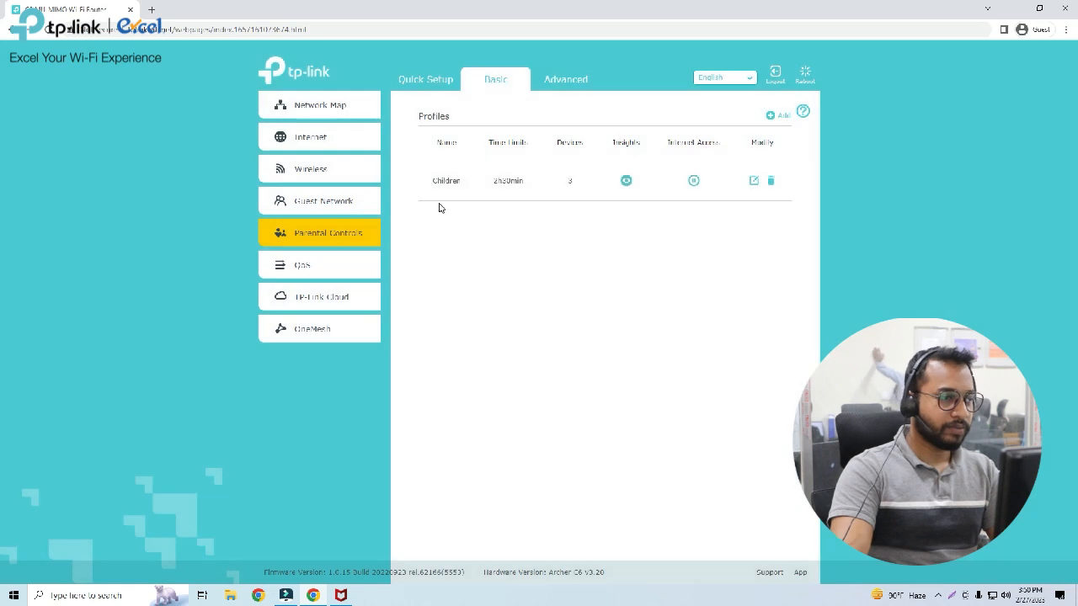
Search for facebook in a new browser tab, open its log in or sign up page to test access, and close the tab.
left_click(148, 9)
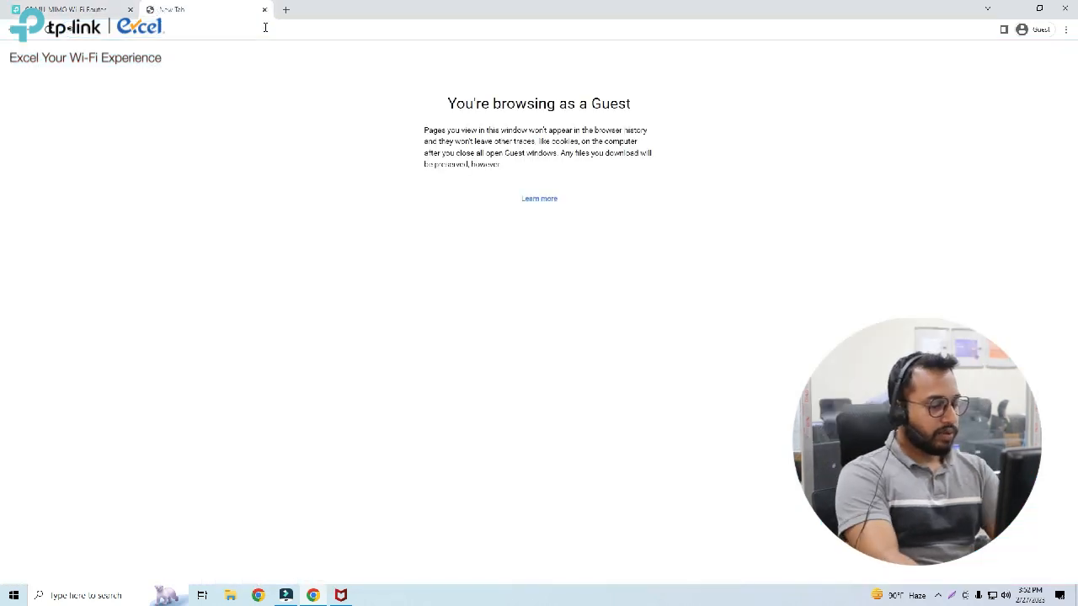
type("facebook")
key("Return")
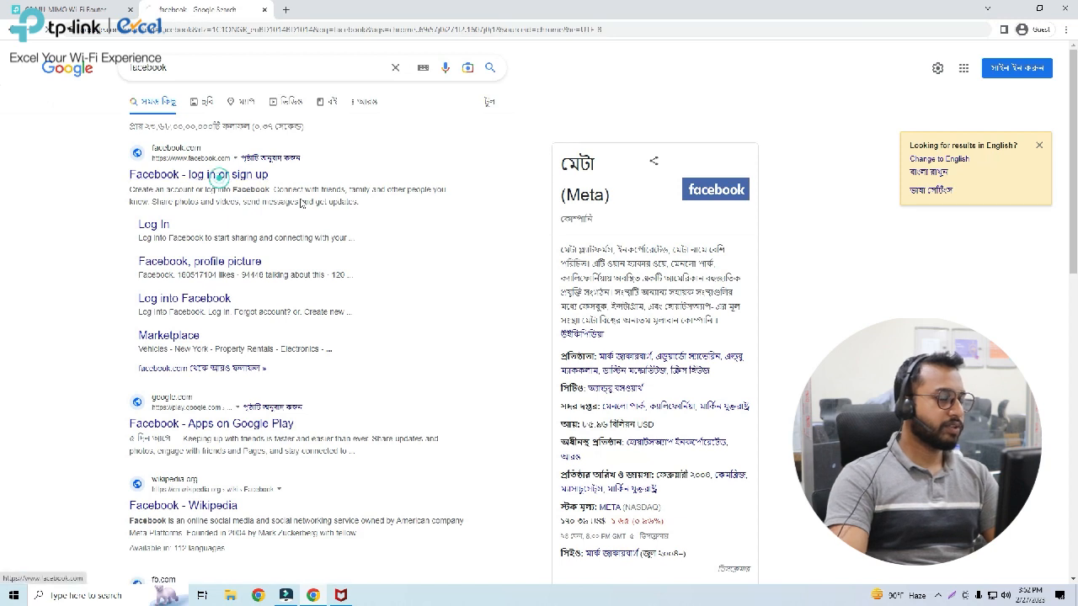
left_click(222, 174)
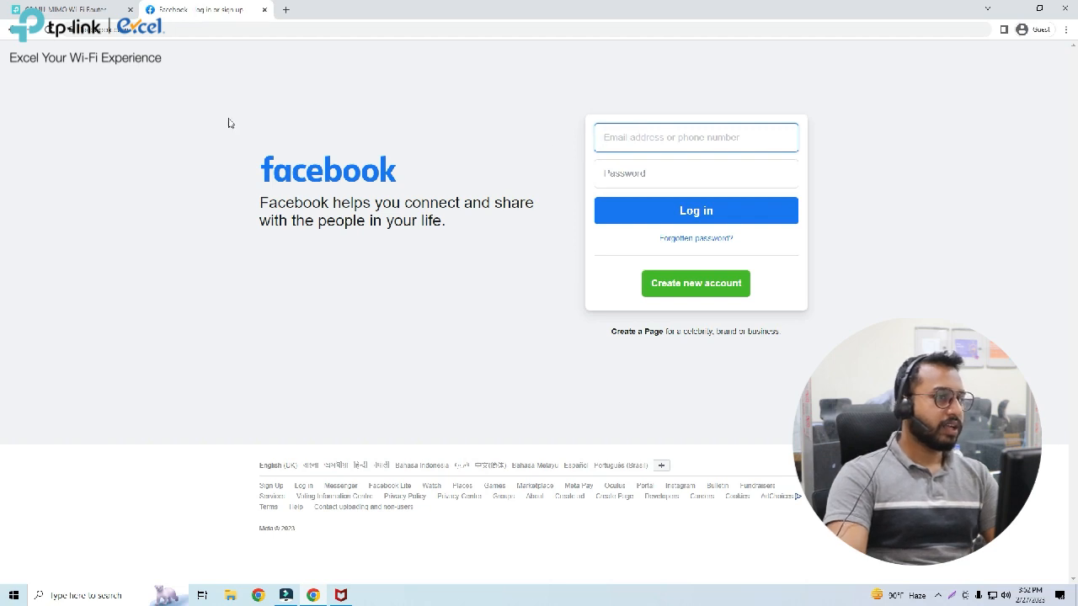
left_click(264, 10)
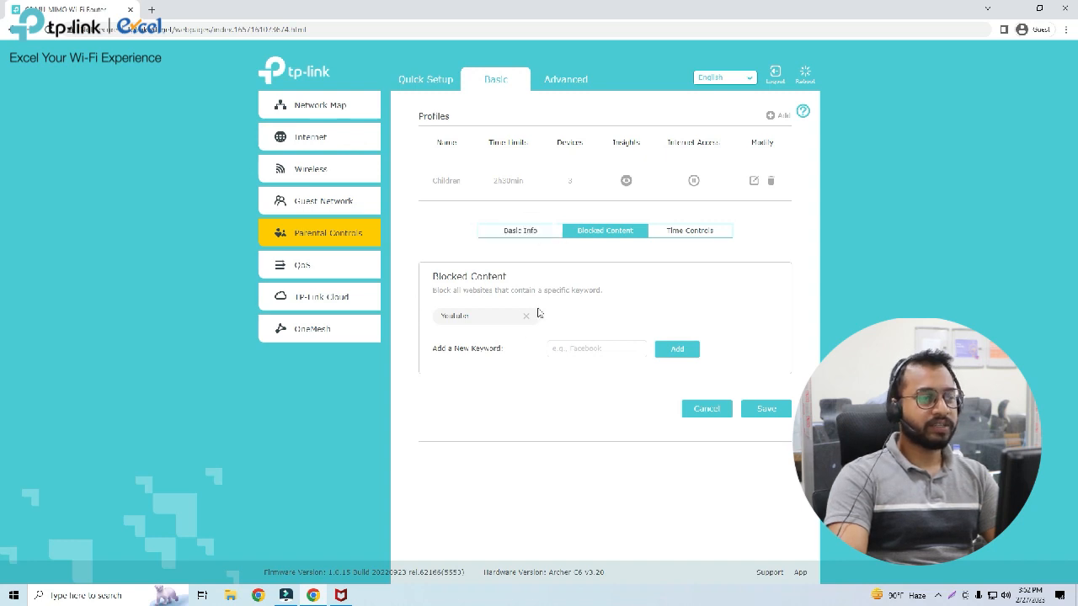
Search the web for Youtube in a new browser tab, open its site to test the keyword block, and close the tab.
left_click(152, 10)
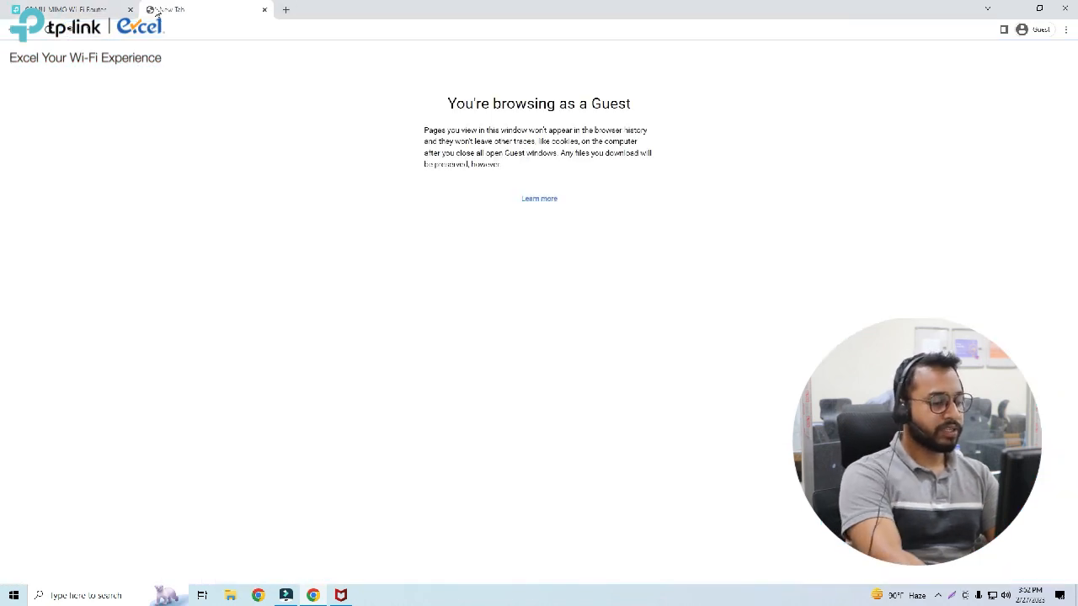
type("Youtub")
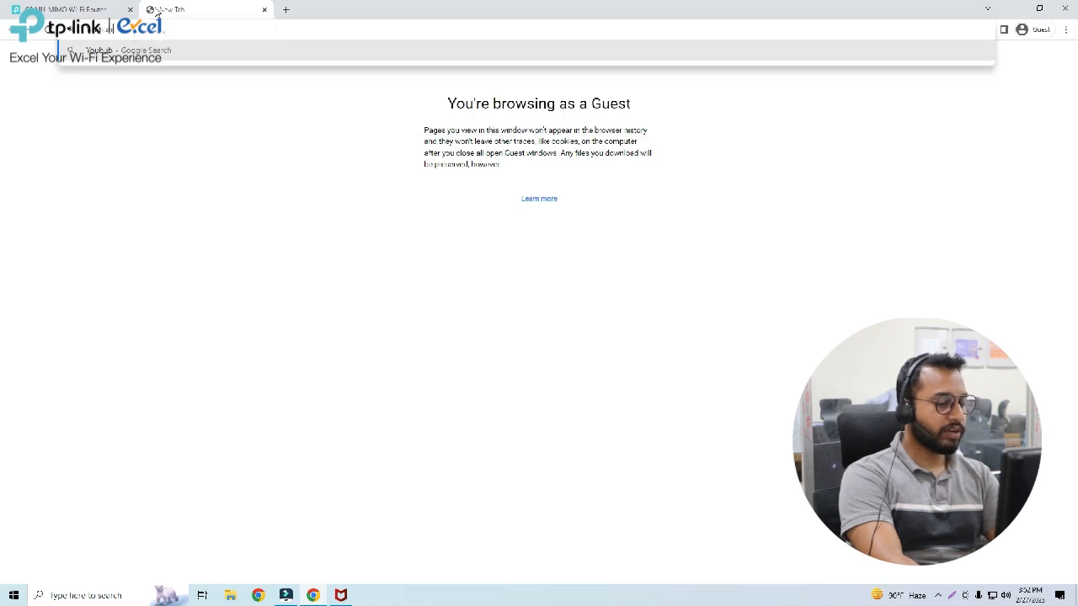
key("BackSpace")
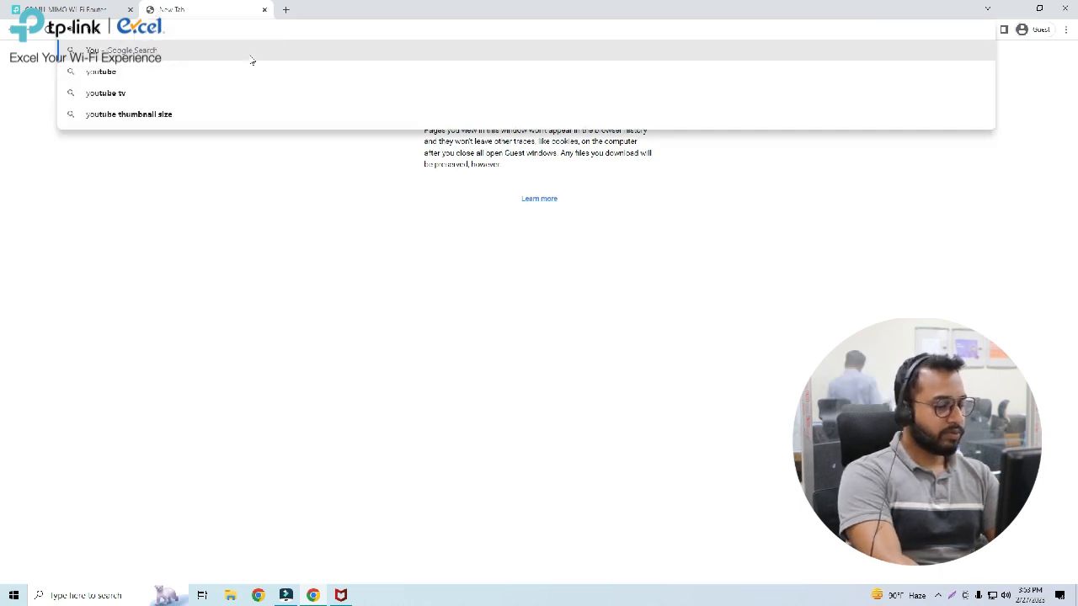
type("tube")
key("Return")
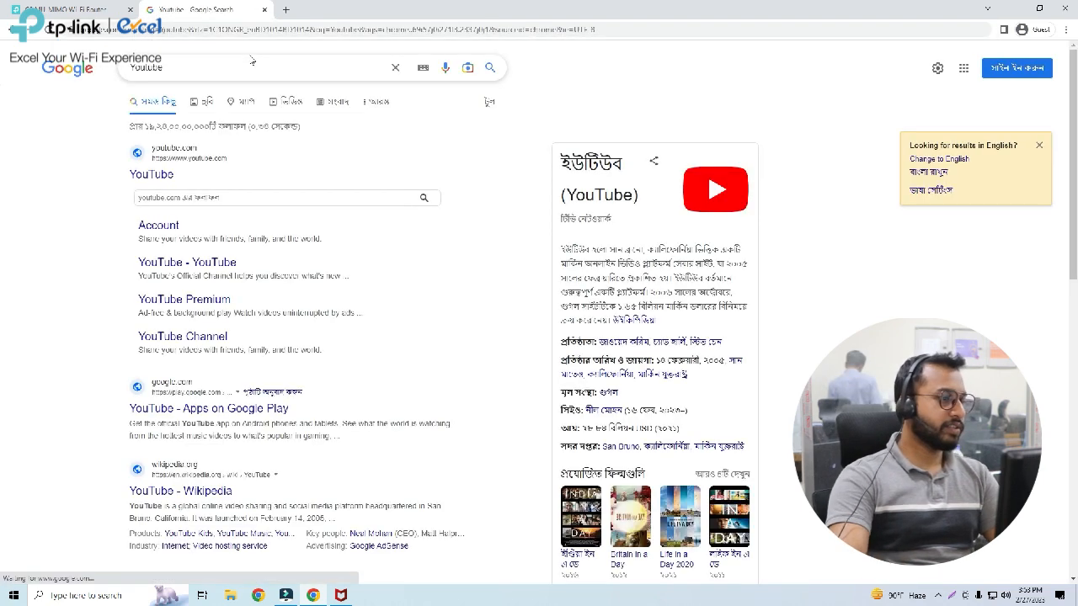
left_click(159, 179)
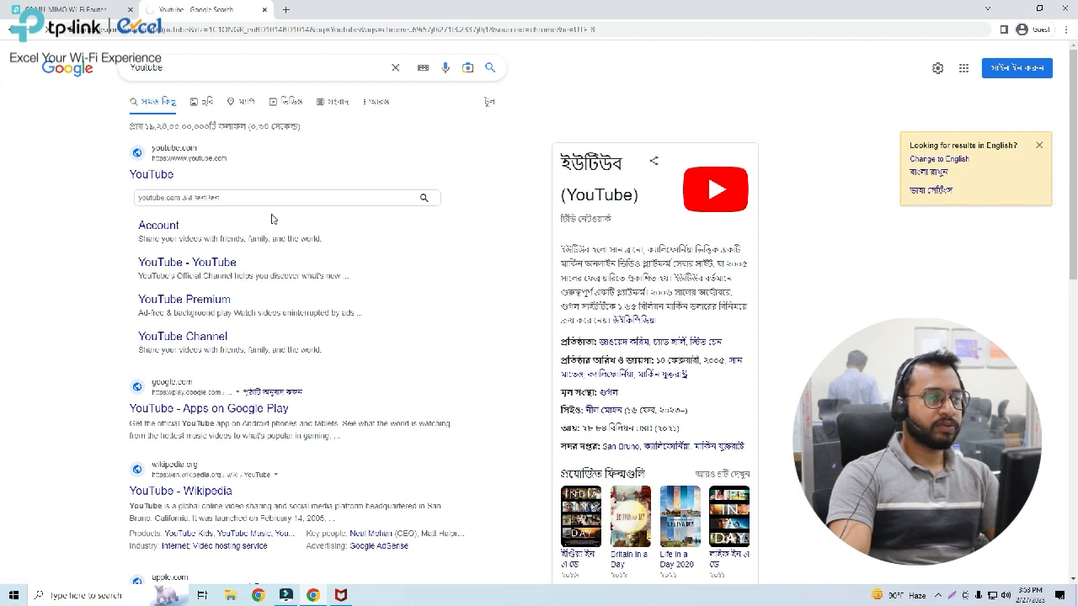
left_click(83, 9)
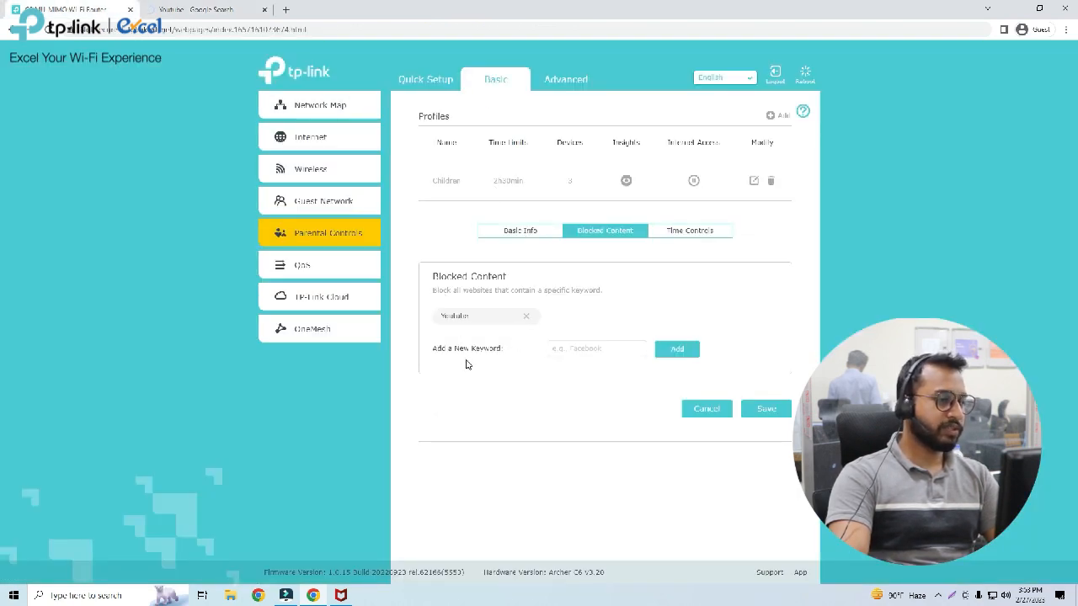
left_click(181, 7)
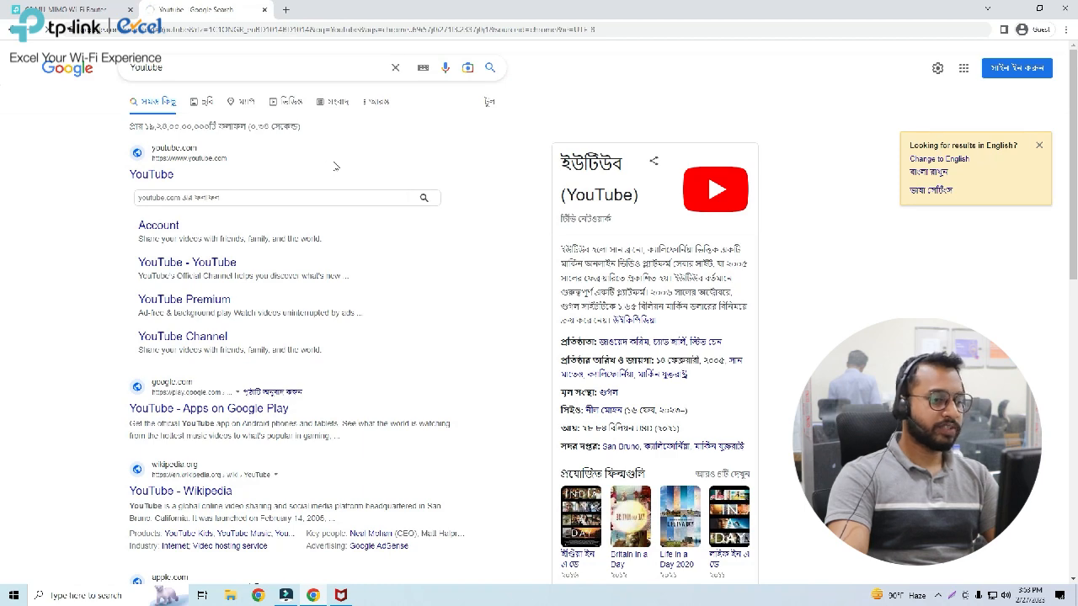
left_click(264, 10)
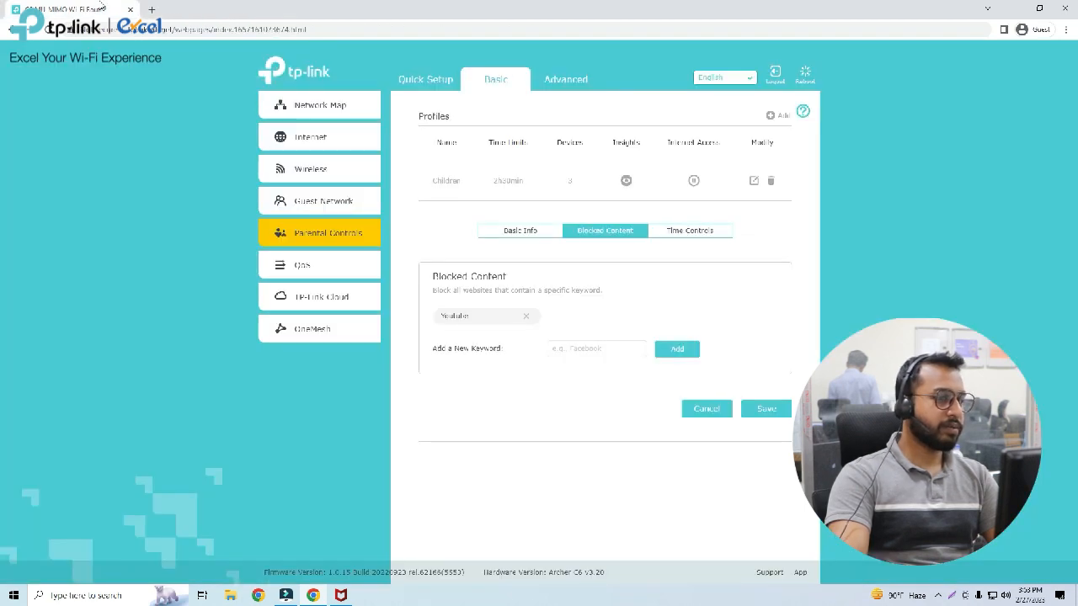
Set the start hour of the Children profile's School Nights bed time to 03 PM and save the profile.
left_click(684, 231)
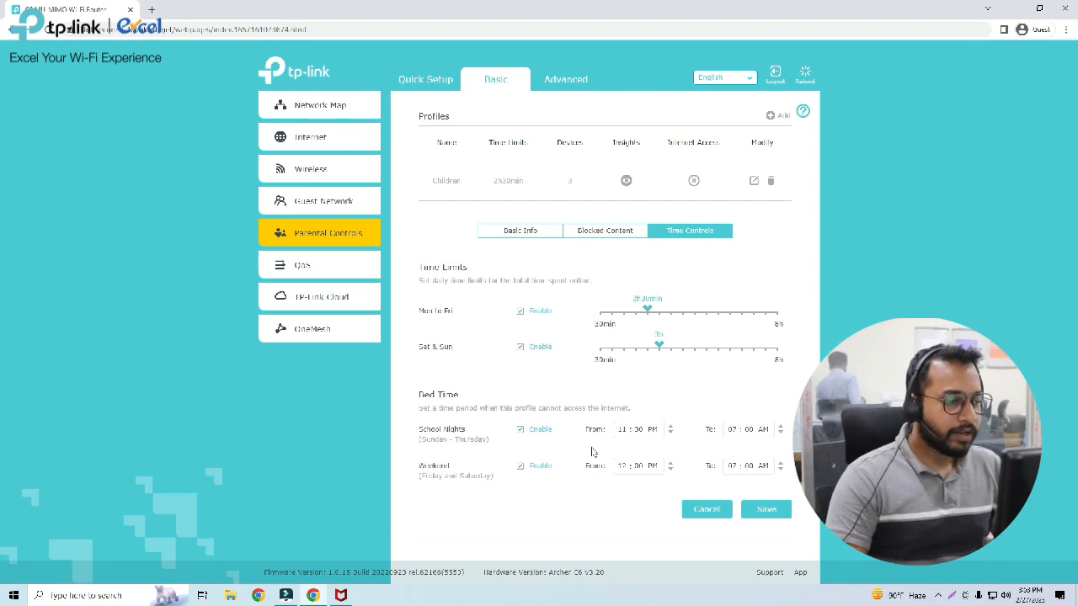
left_click(622, 430)
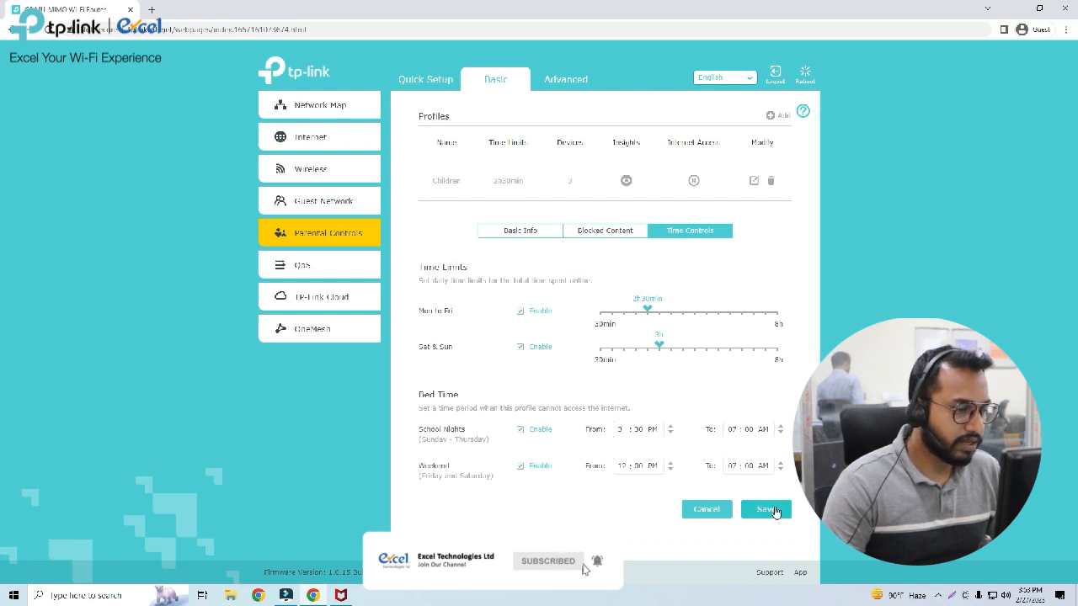
left_click(773, 510)
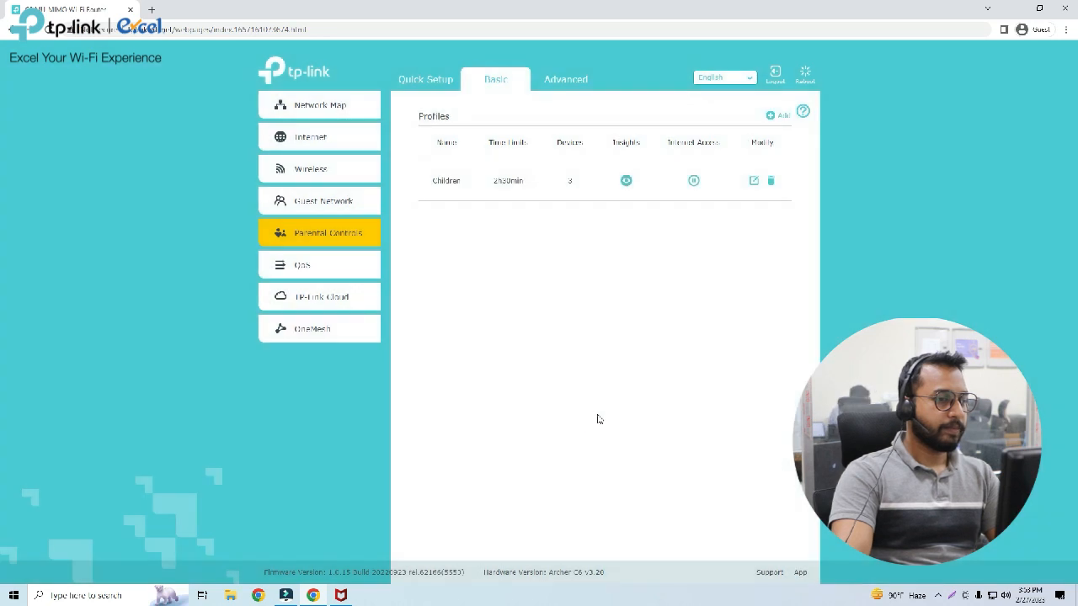
Reload the router page and open google.com in a new browser tab to test the bed time restriction.
left_click(49, 28)
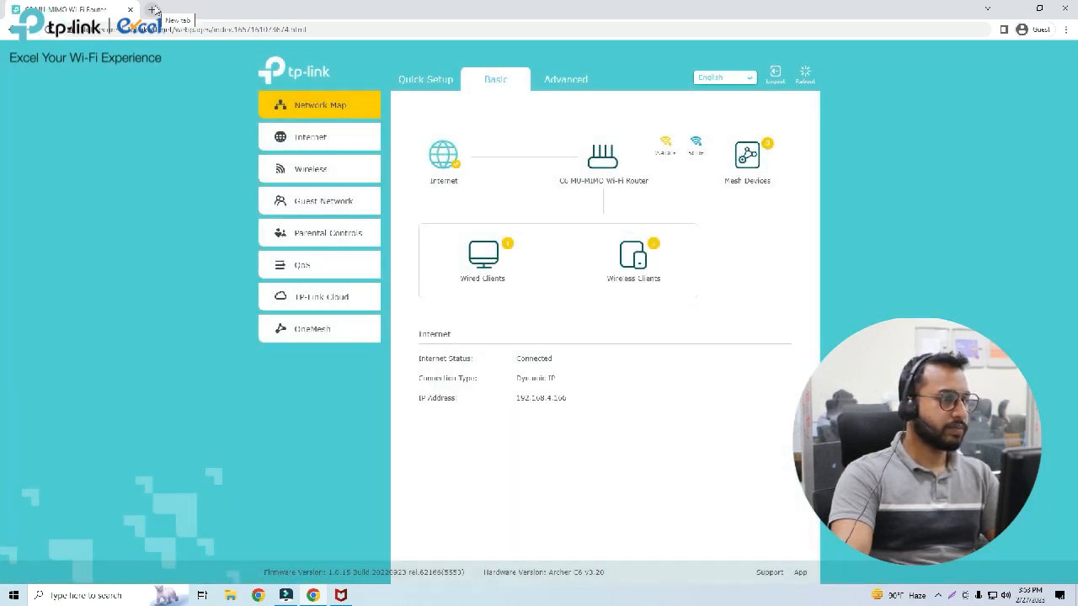
left_click(154, 9)
type("goog")
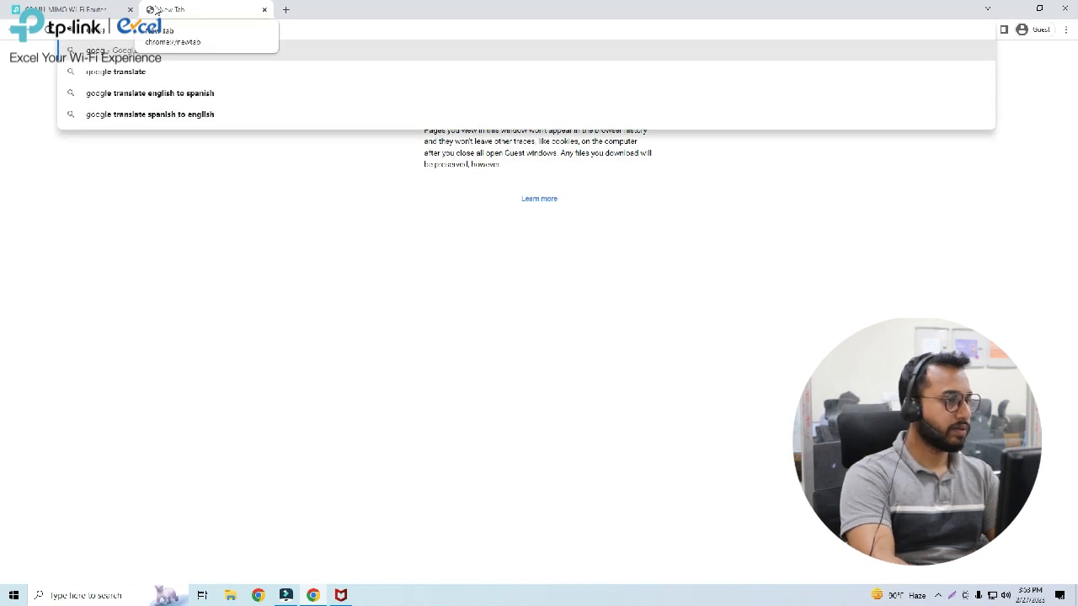
type("le.com")
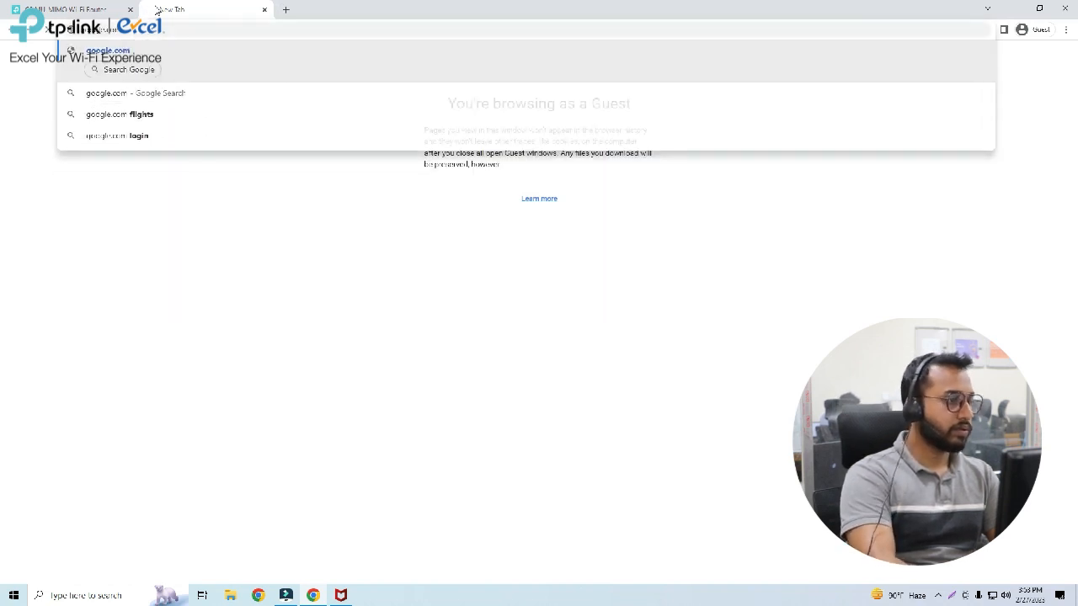
key("Return")
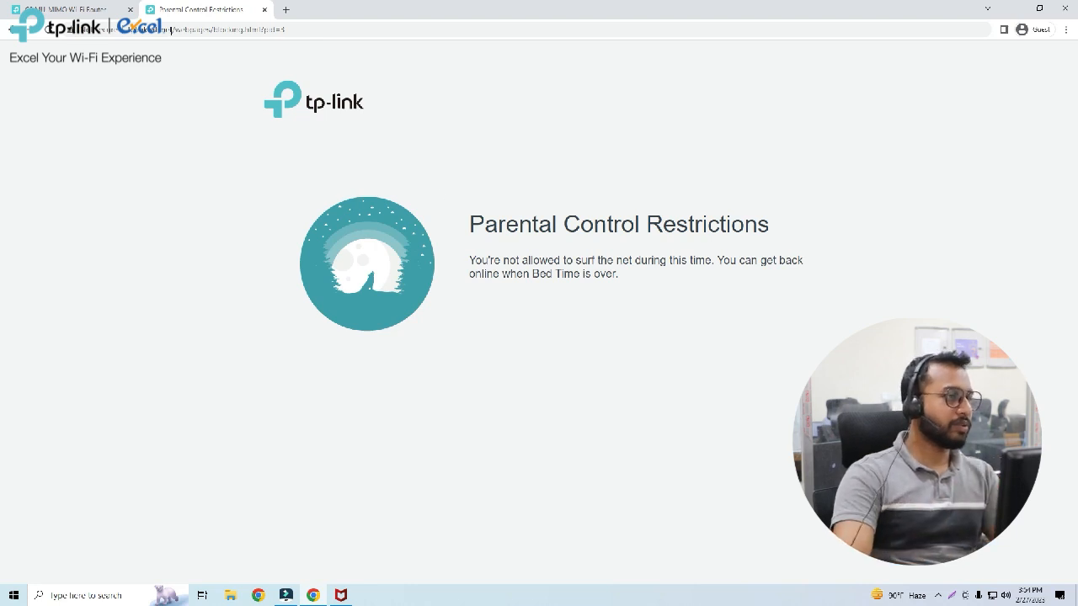
Reopen the Children profile's time controls, set the School Nights bed time start hour to 11 PM, and save the profile.
left_click(68, 9)
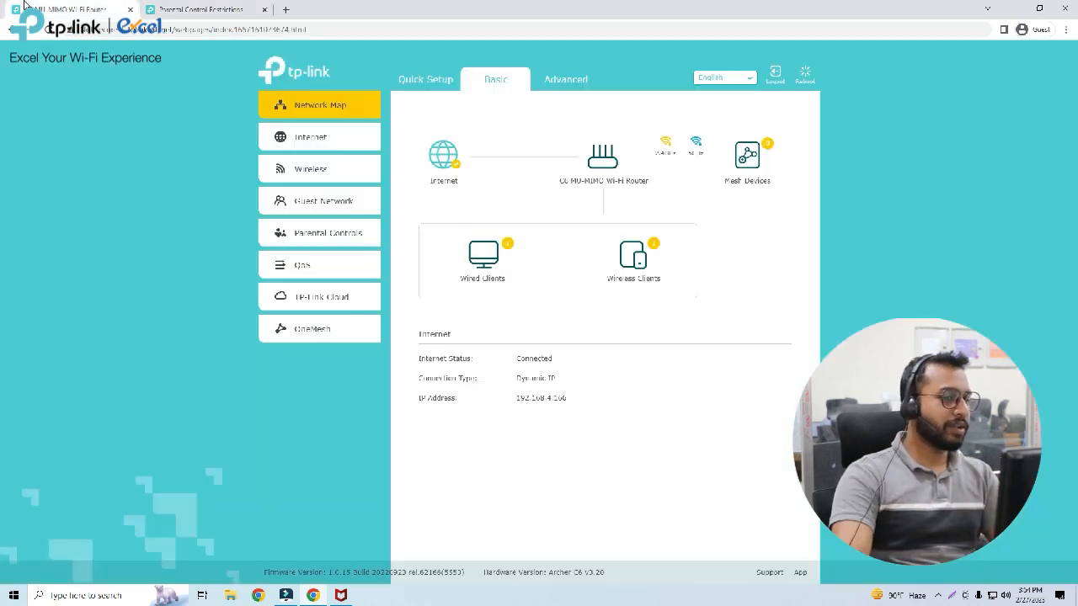
left_click(328, 236)
left_click(754, 180)
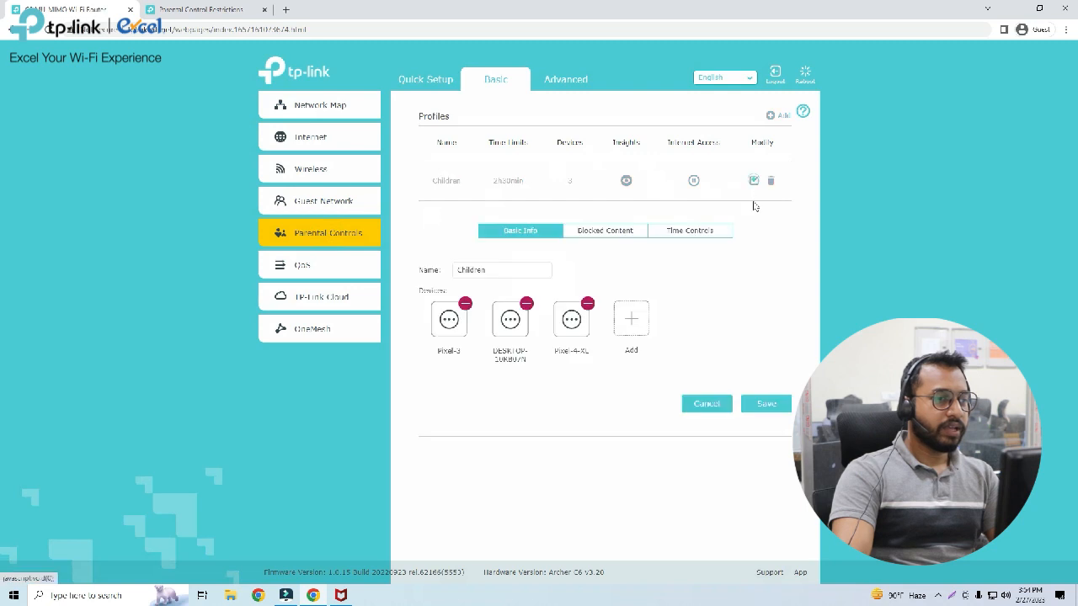
left_click(699, 231)
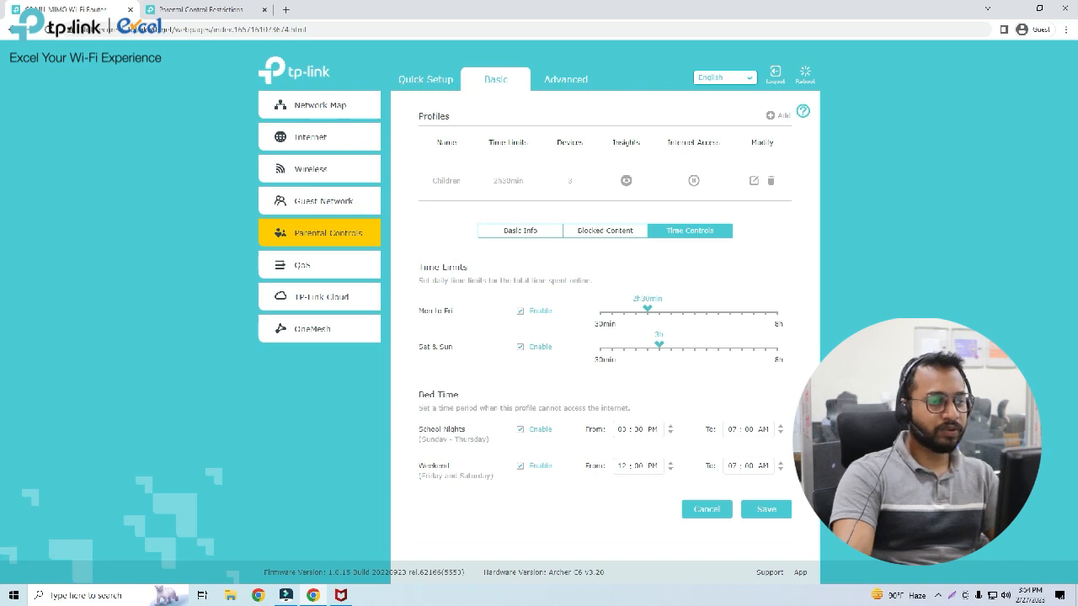
left_click(168, 8)
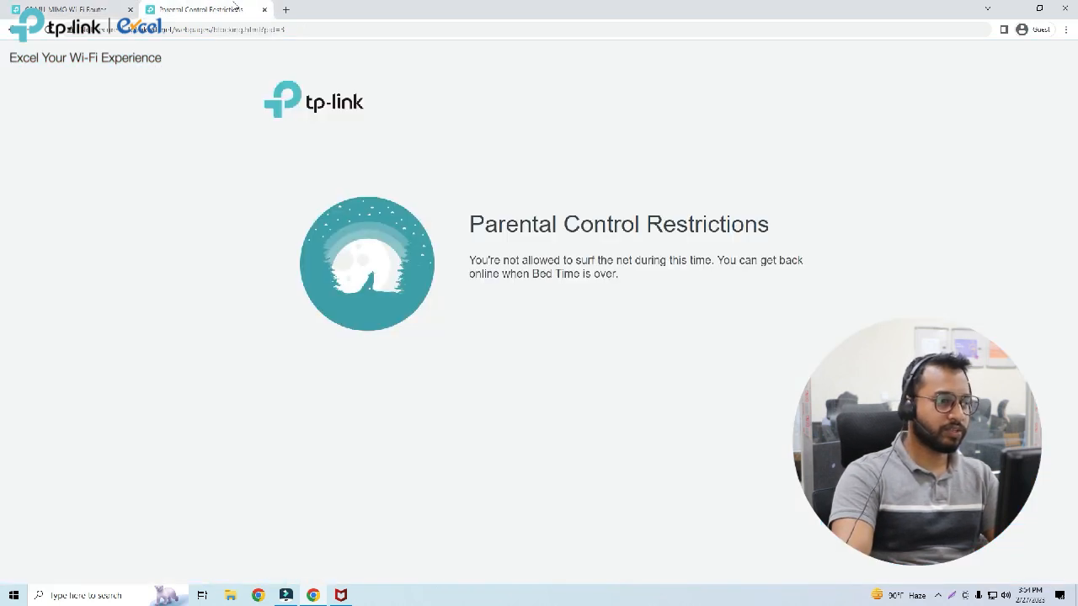
left_click(15, 8)
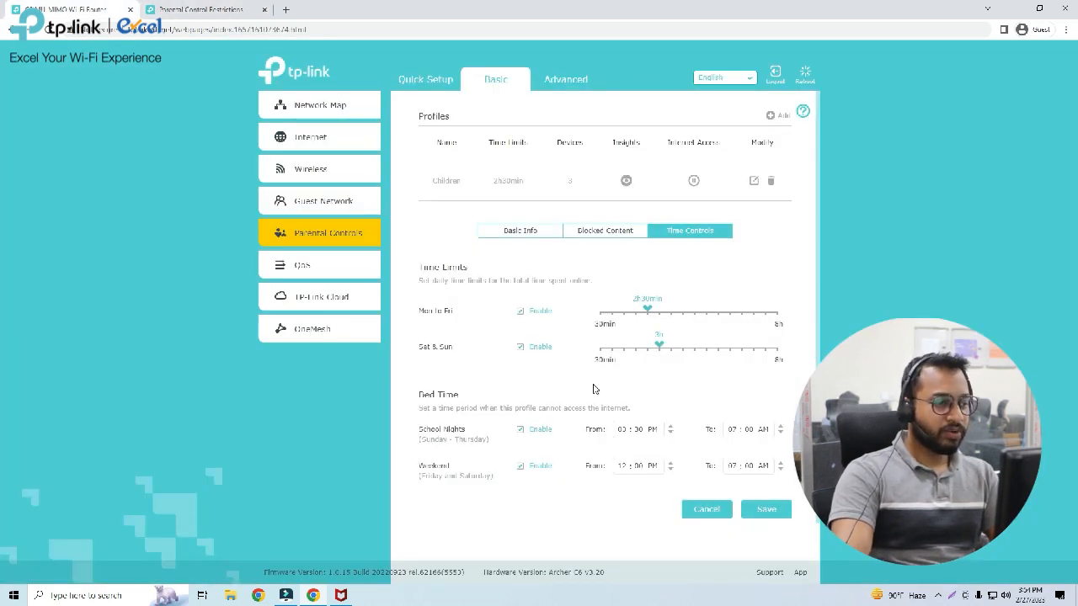
left_click(620, 429)
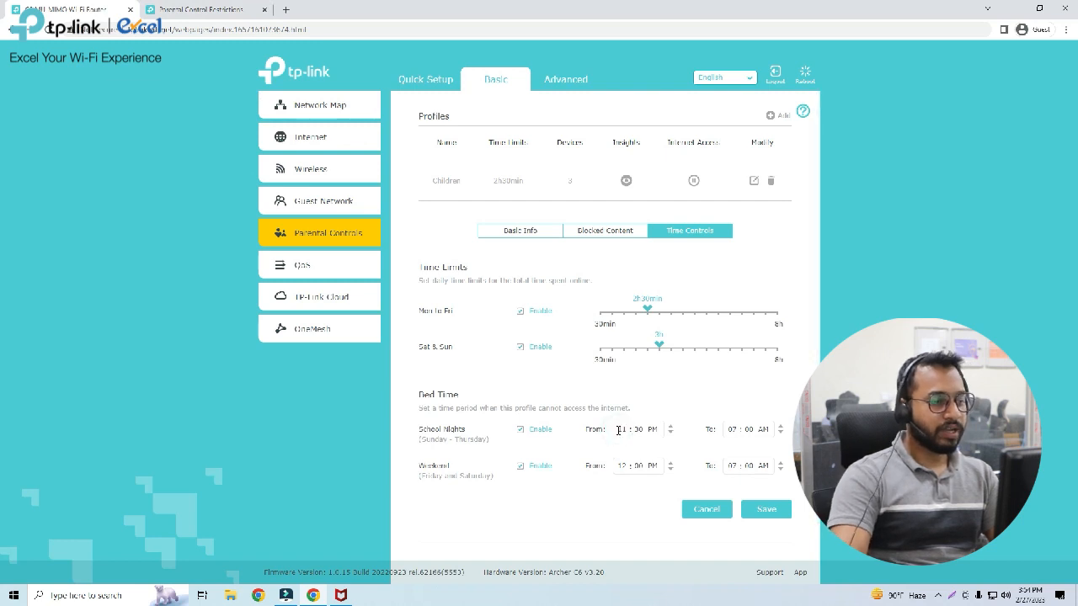
left_click(766, 510)
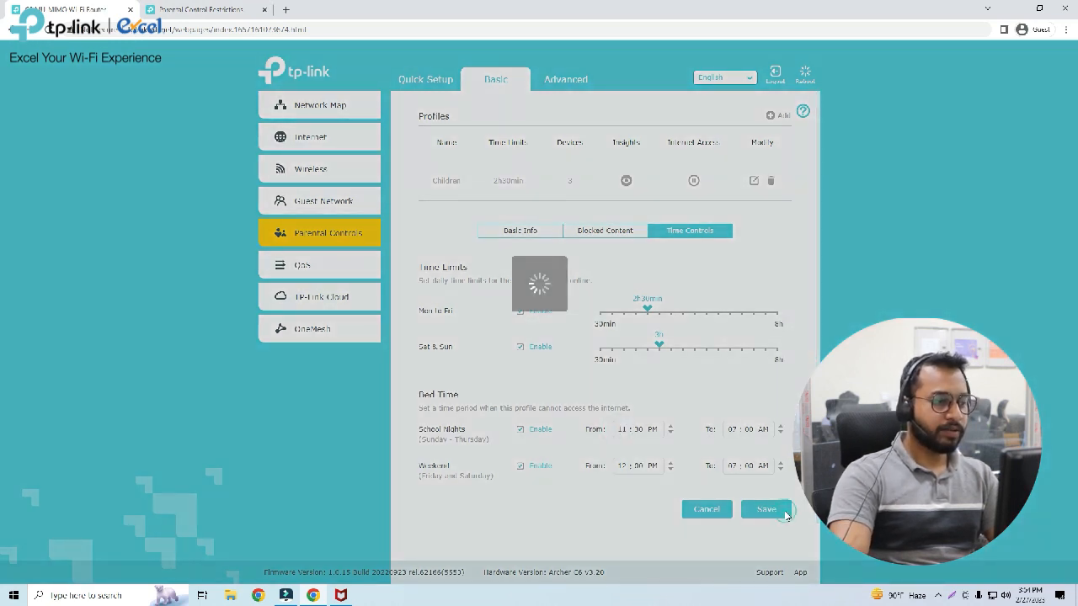